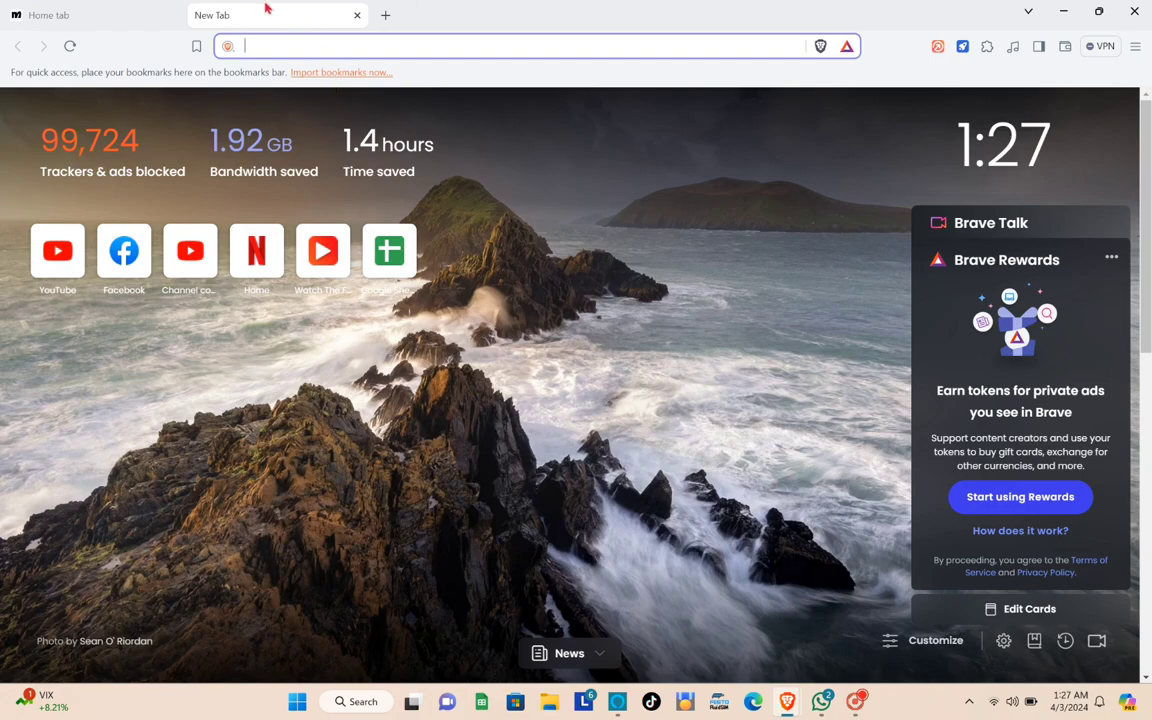
- Load manychat.com in Brave to reach the channel selection page
type("manychat.com")
key("Return")
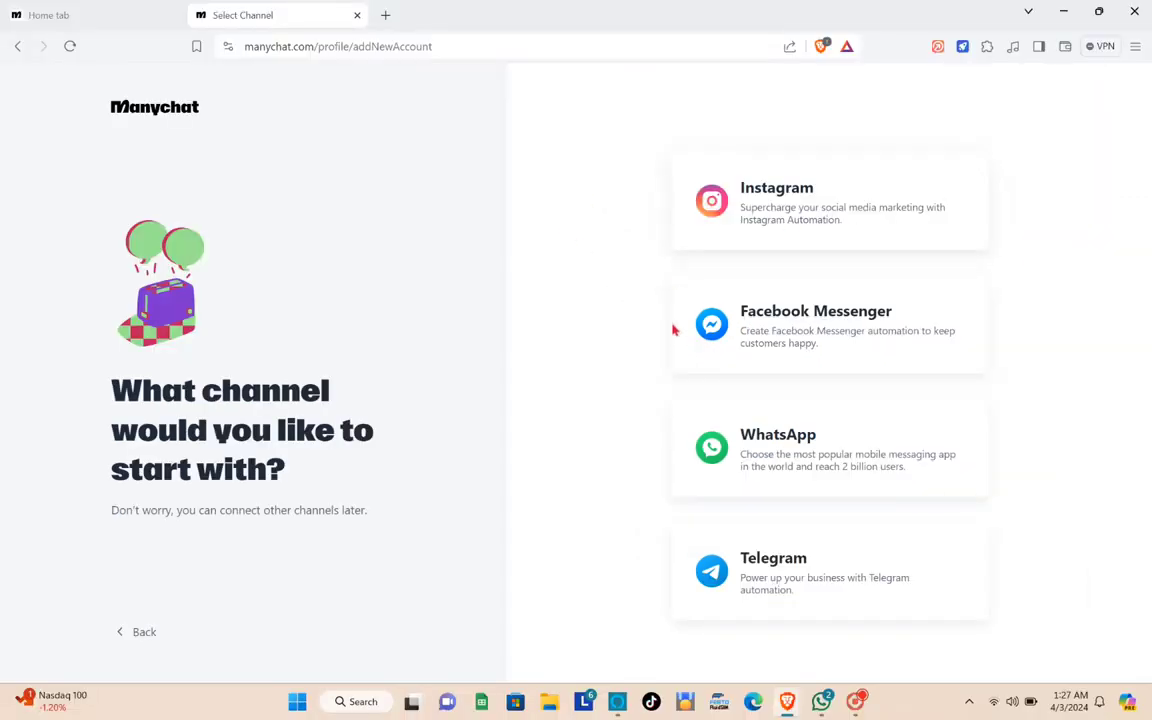
- Pick Facebook Messenger, connect the listed Facebook page, and continue past the success screen
left_click(814, 345)
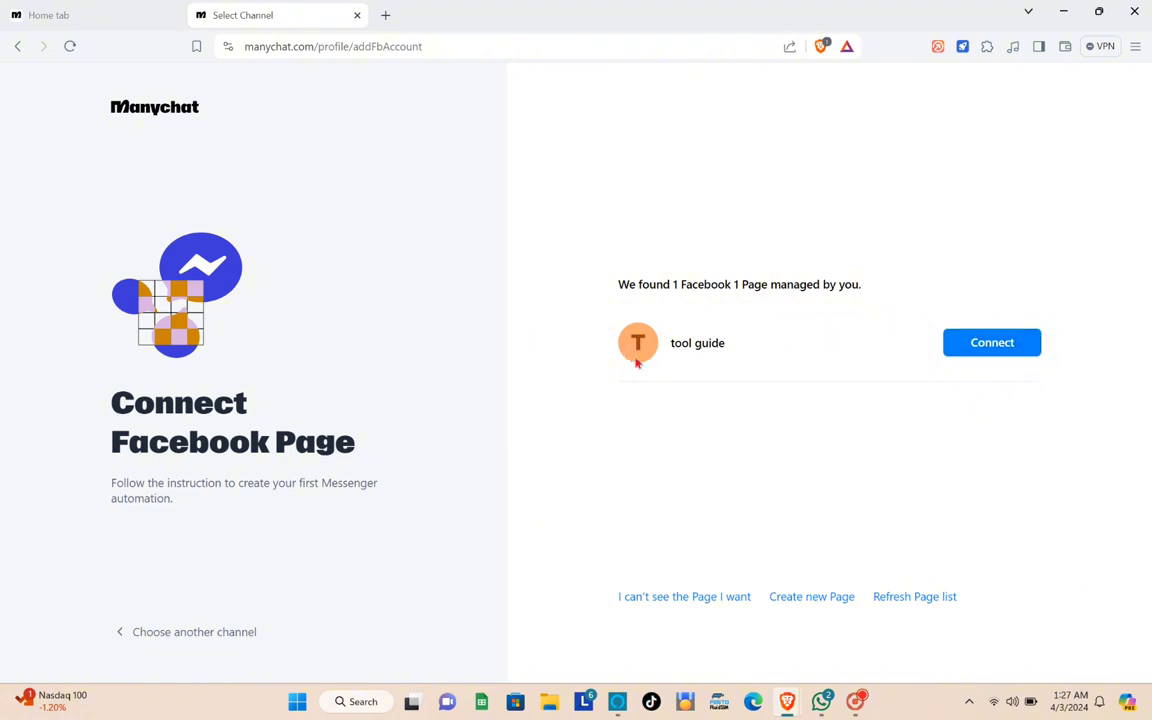
left_click(995, 351)
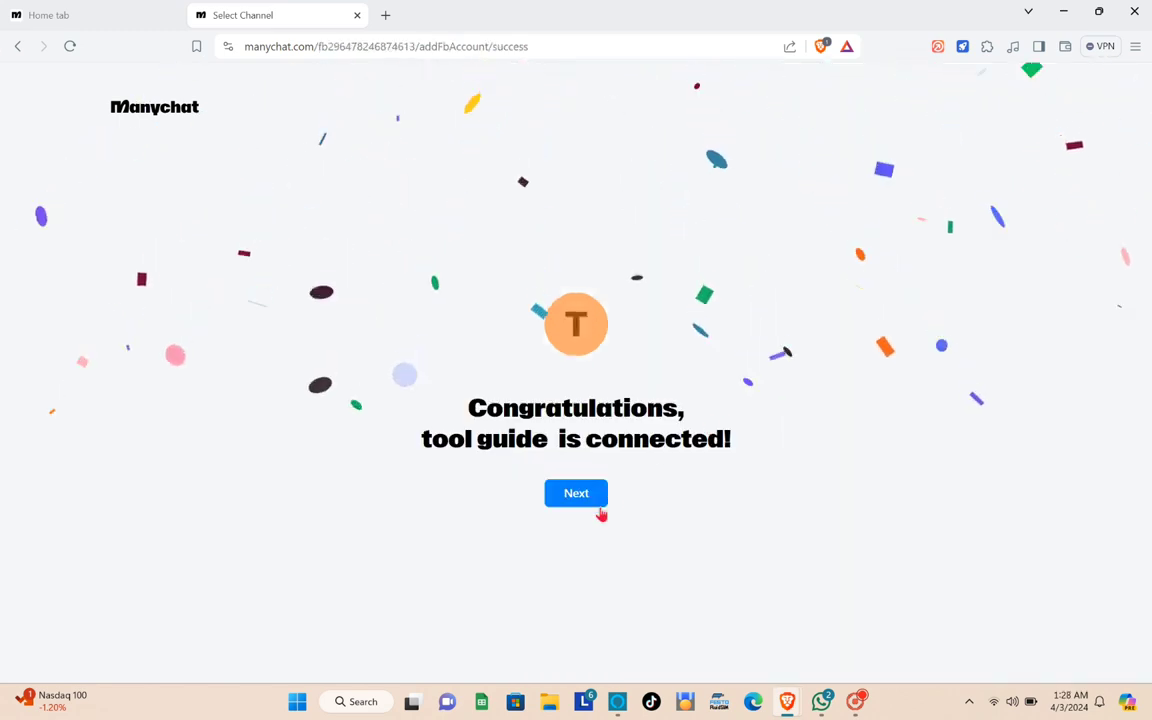
left_click(584, 501)
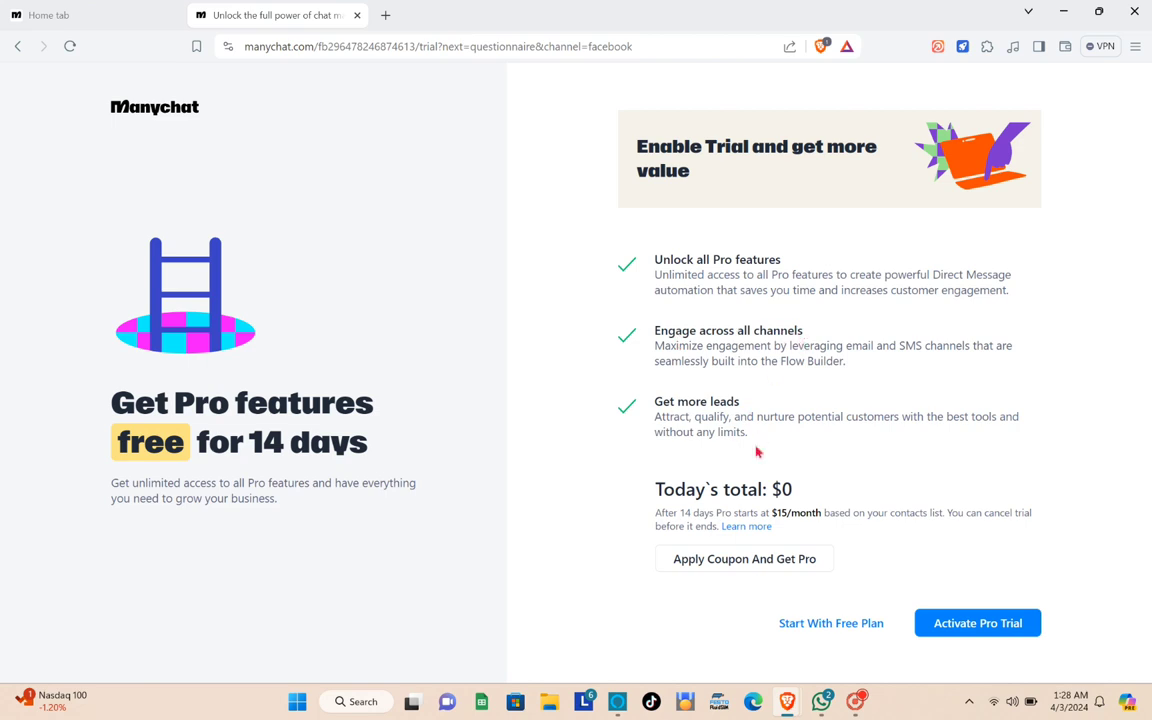
- Start on the free plan, answering Client needs and Short-term projects in the questionnaire
left_click(855, 627)
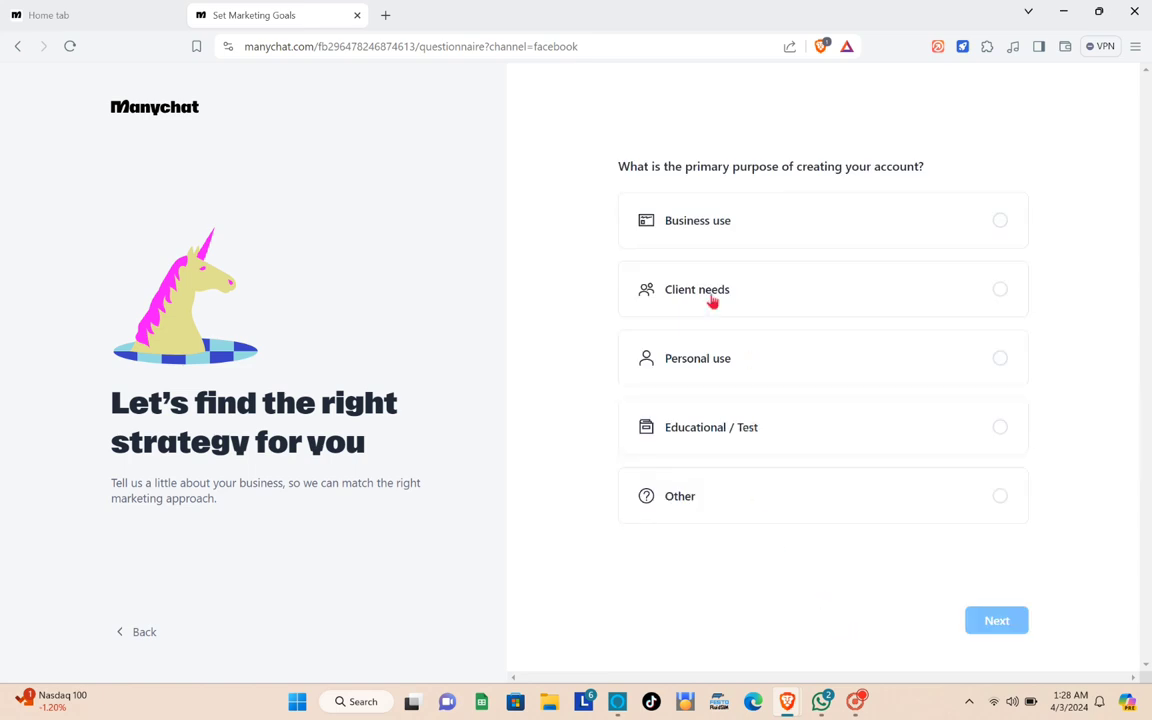
left_click(764, 351)
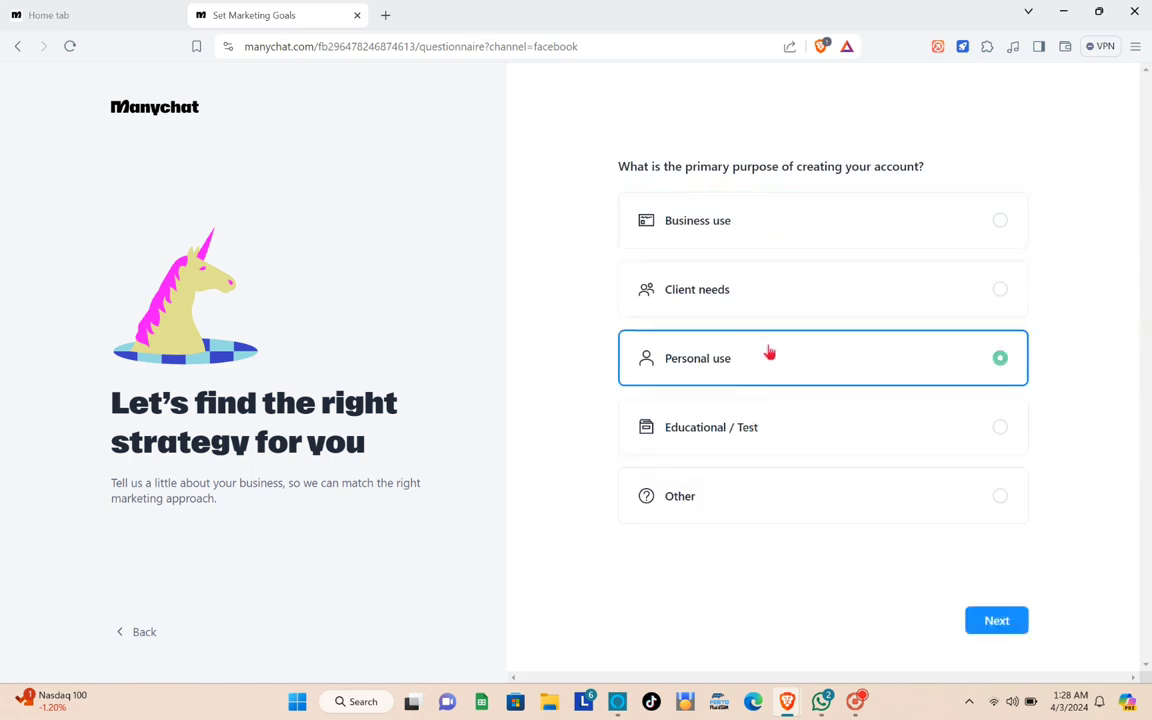
left_click(874, 291)
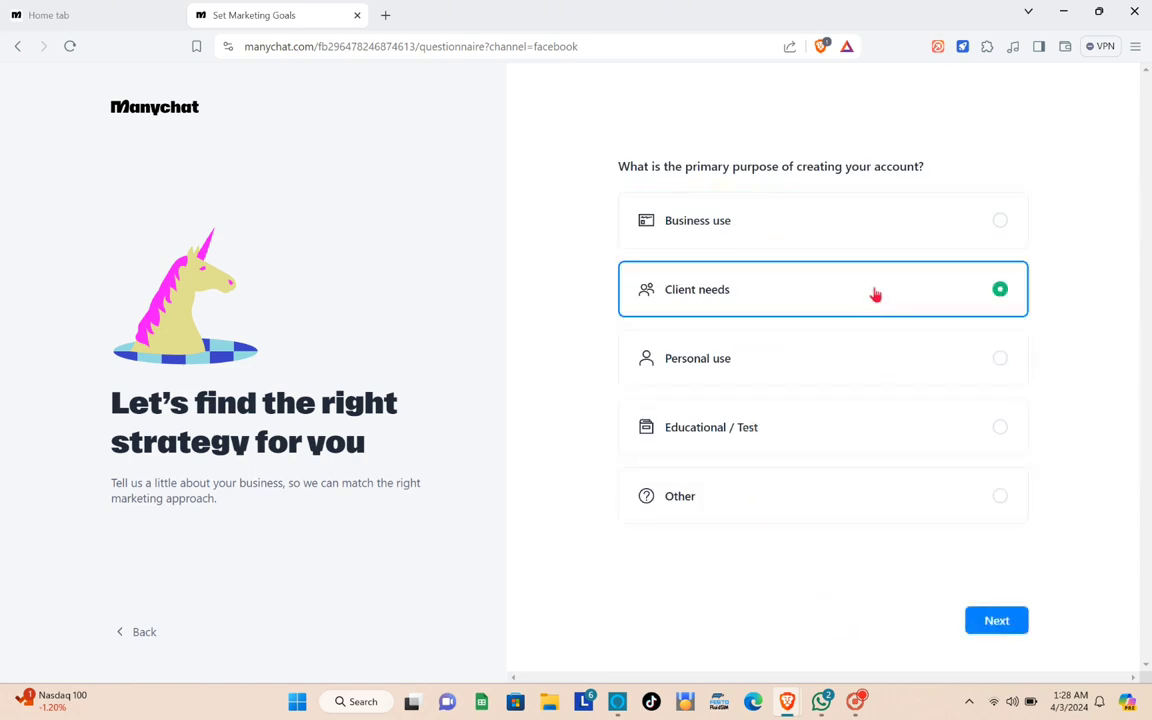
left_click(992, 620)
left_click(768, 258)
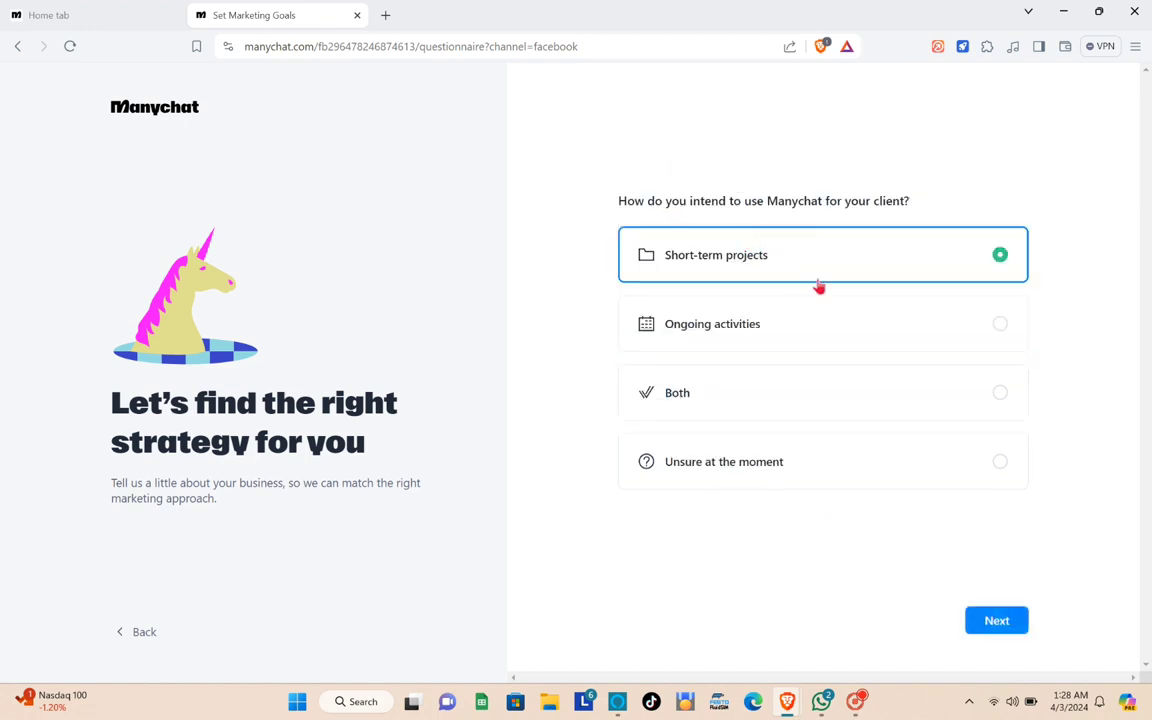
left_click(992, 620)
- Answer Creator, Promoting my own services, and tools Google Sheets and Canva, then submit
left_click(805, 234)
left_click(1006, 616)
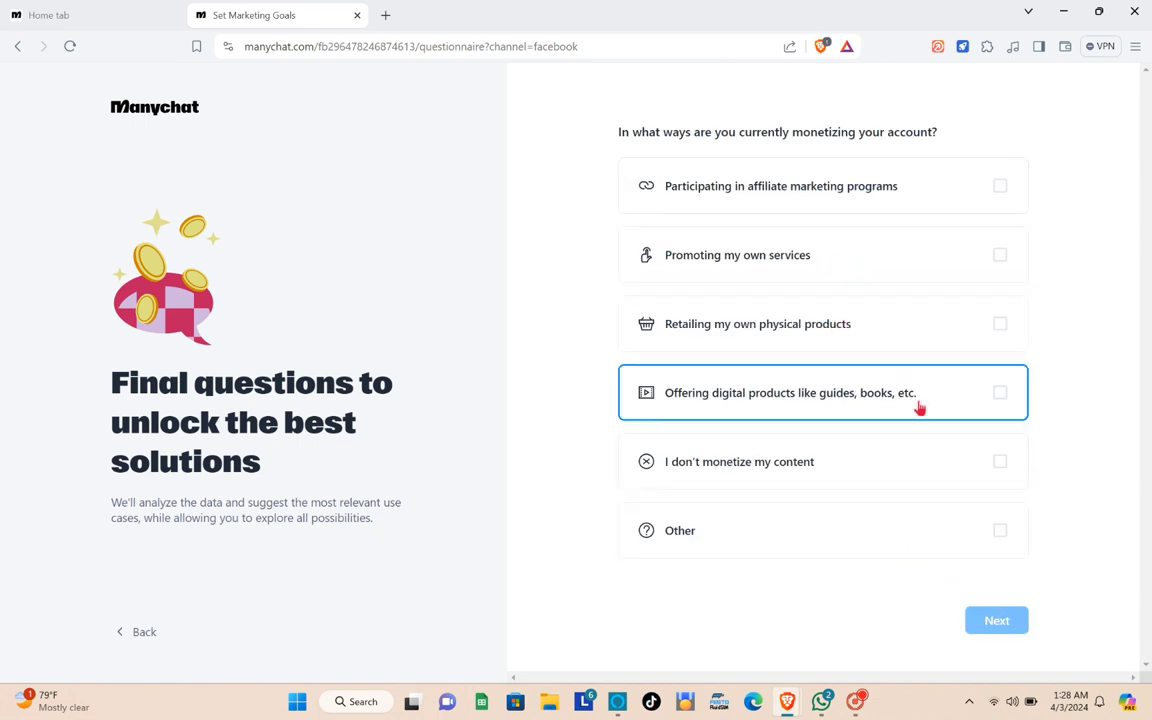
left_click(874, 258)
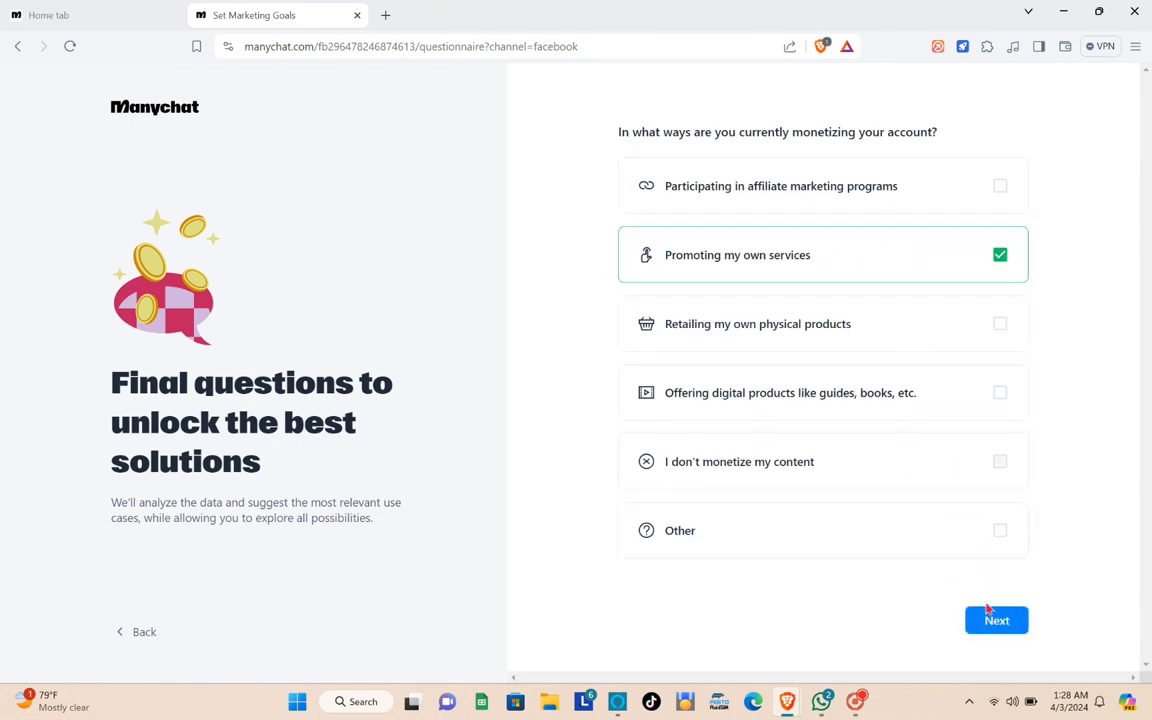
left_click(990, 614)
left_click(887, 442)
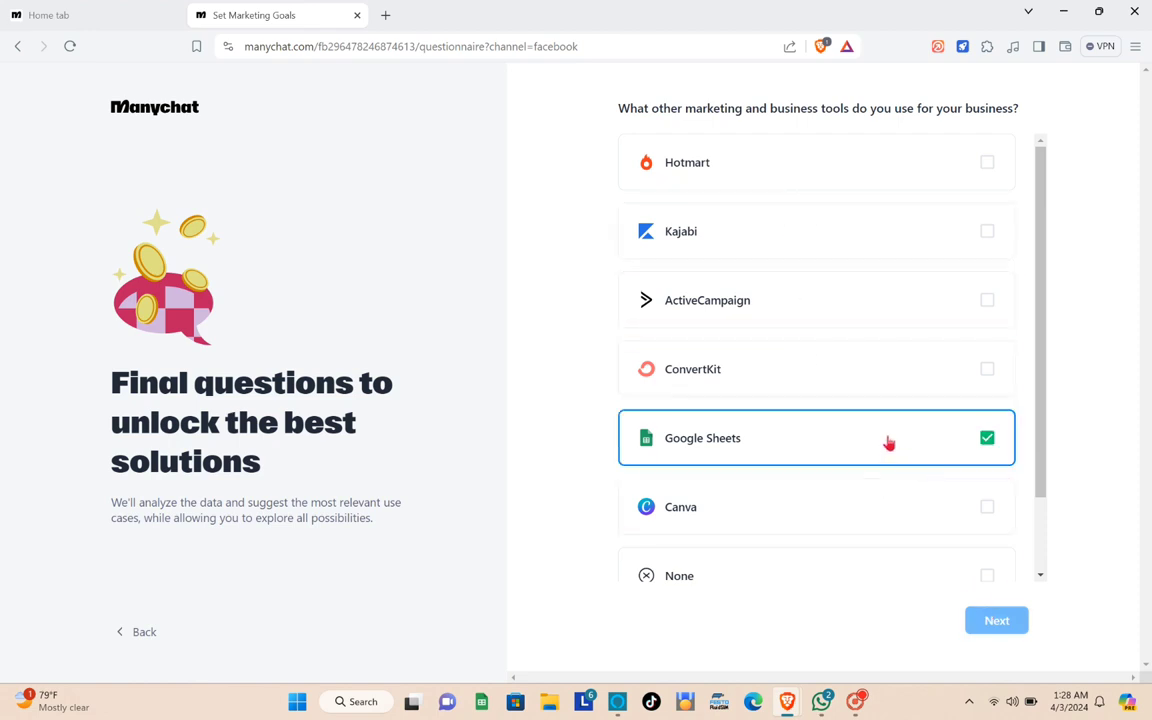
left_click(882, 507)
left_click(995, 630)
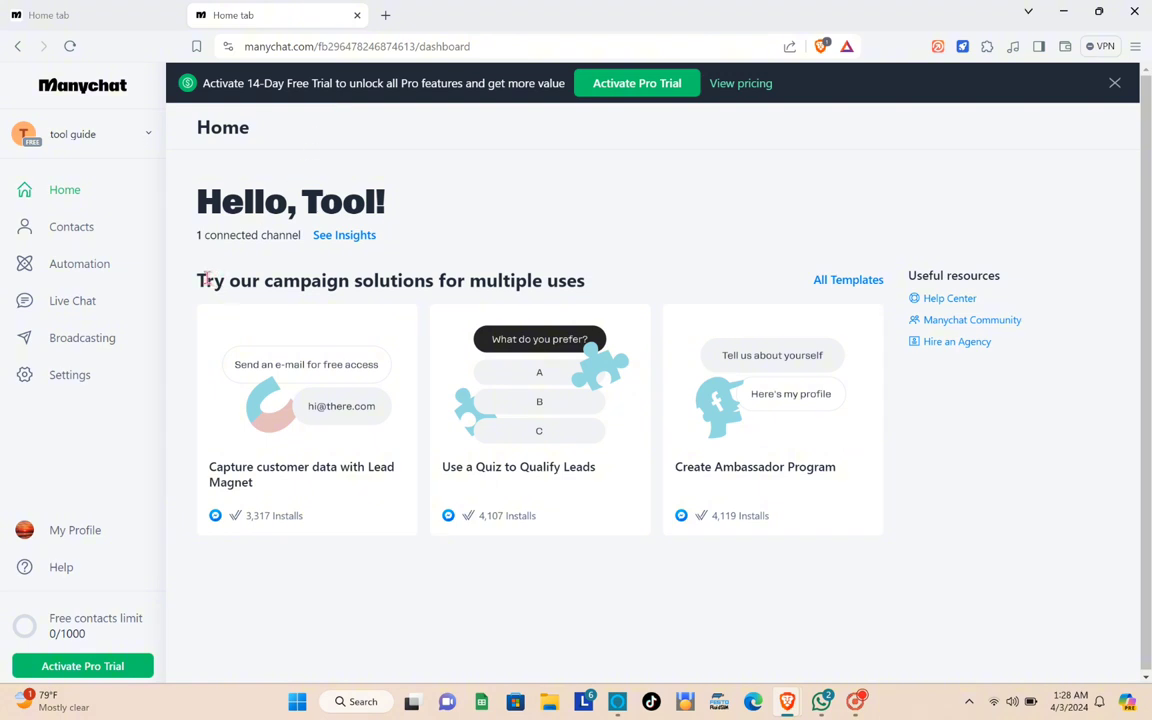
- Create a new Untitled automation, closing the Ready-to-Go Templates gallery without choosing one
left_click_drag(197, 279, 650, 285)
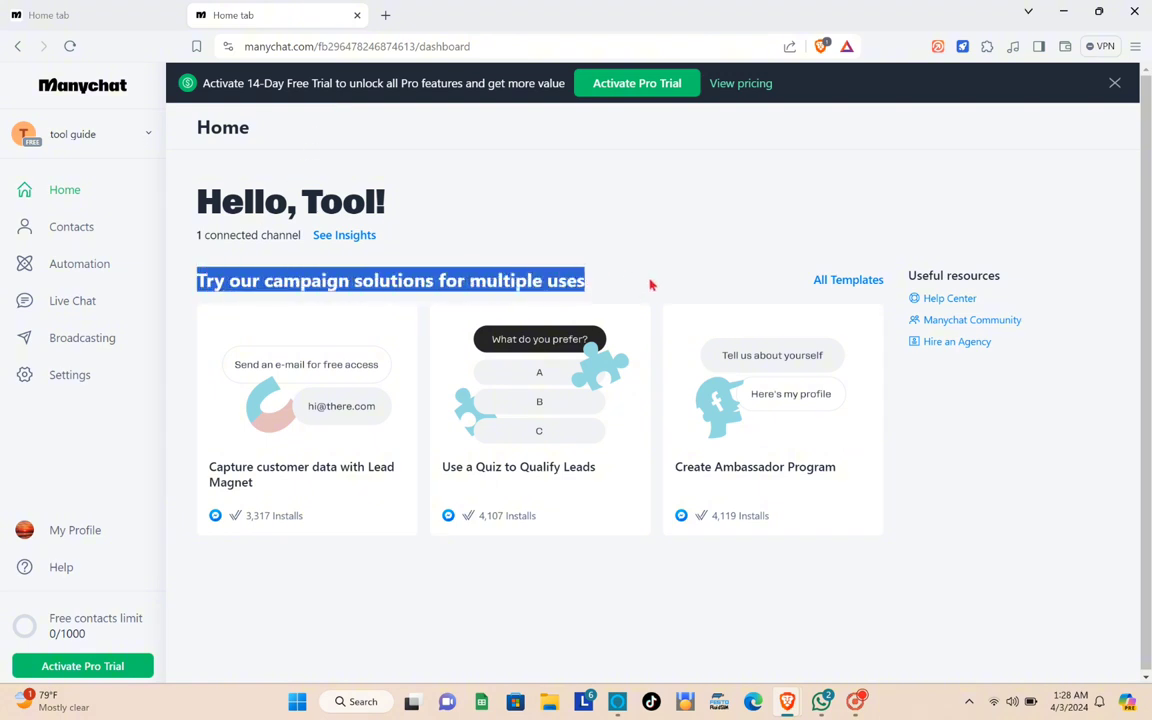
left_click(647, 263)
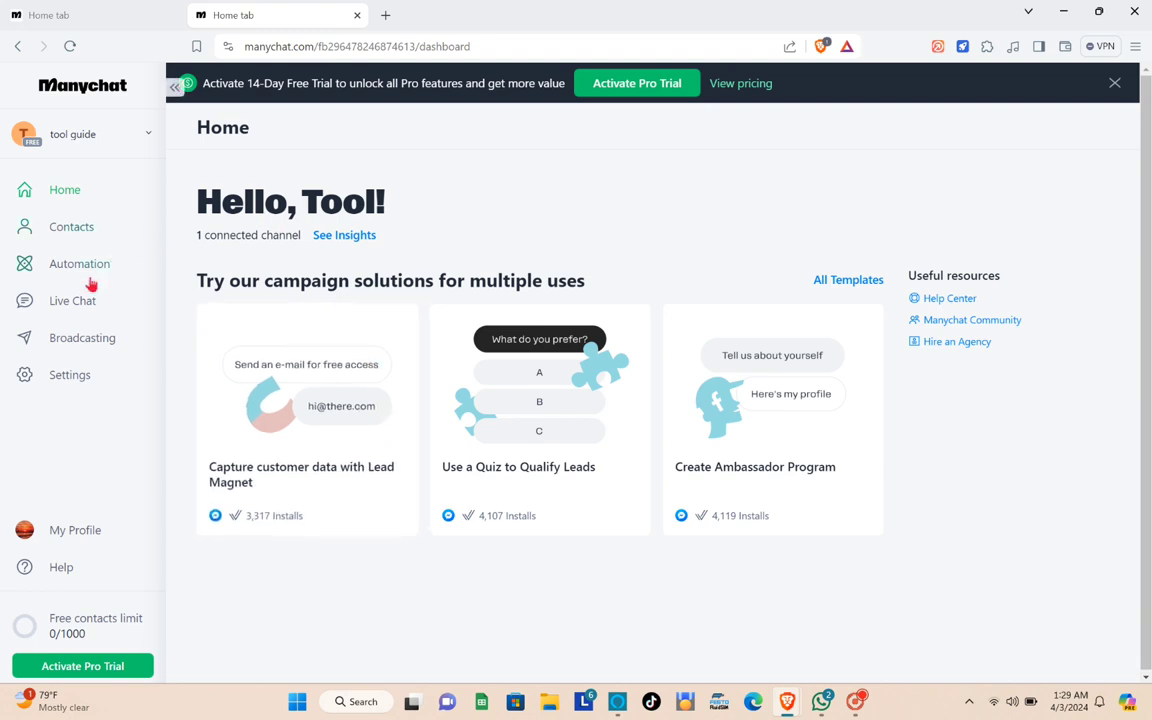
left_click(20, 268)
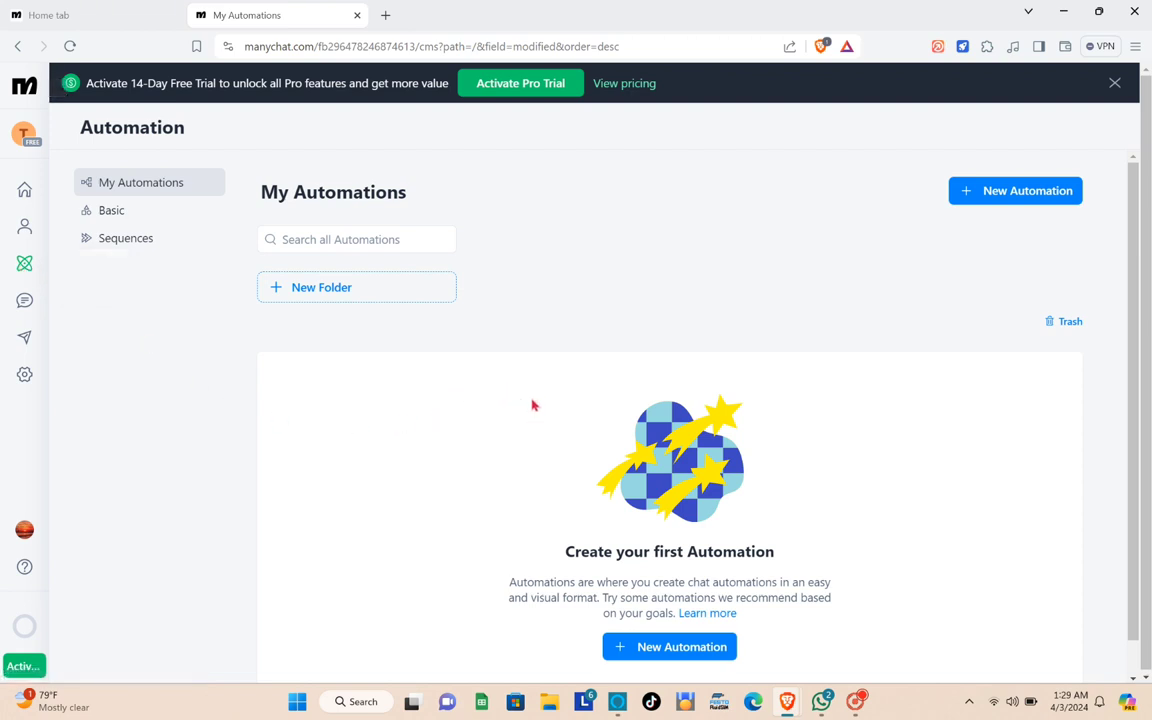
scroll(535, 406, "down", 1)
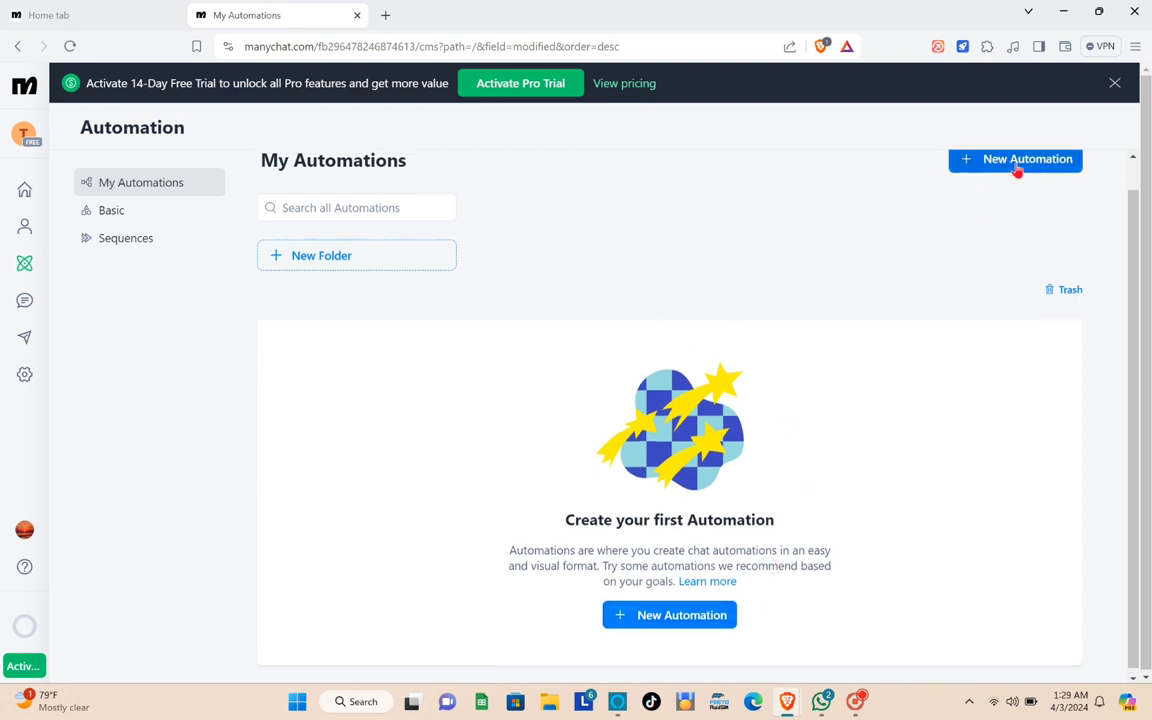
scroll(1012, 185, "up", 1)
left_click(1005, 200)
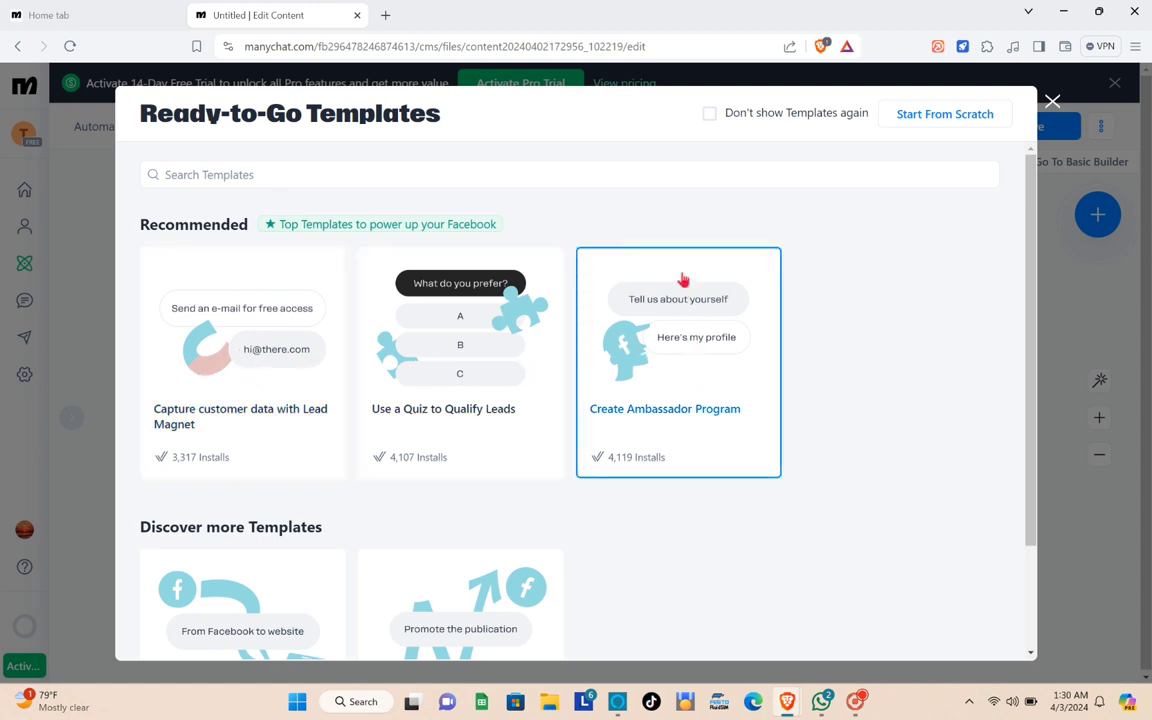
scroll(600, 393, "down", 2)
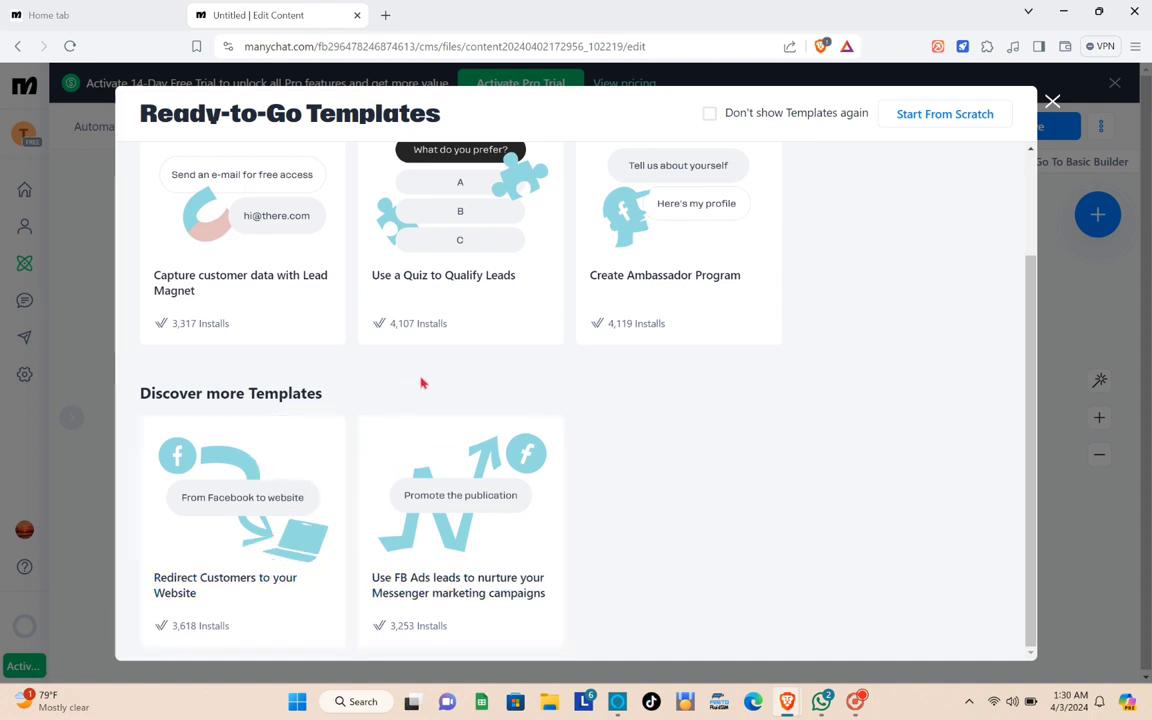
left_click(94, 126)
left_click(159, 186)
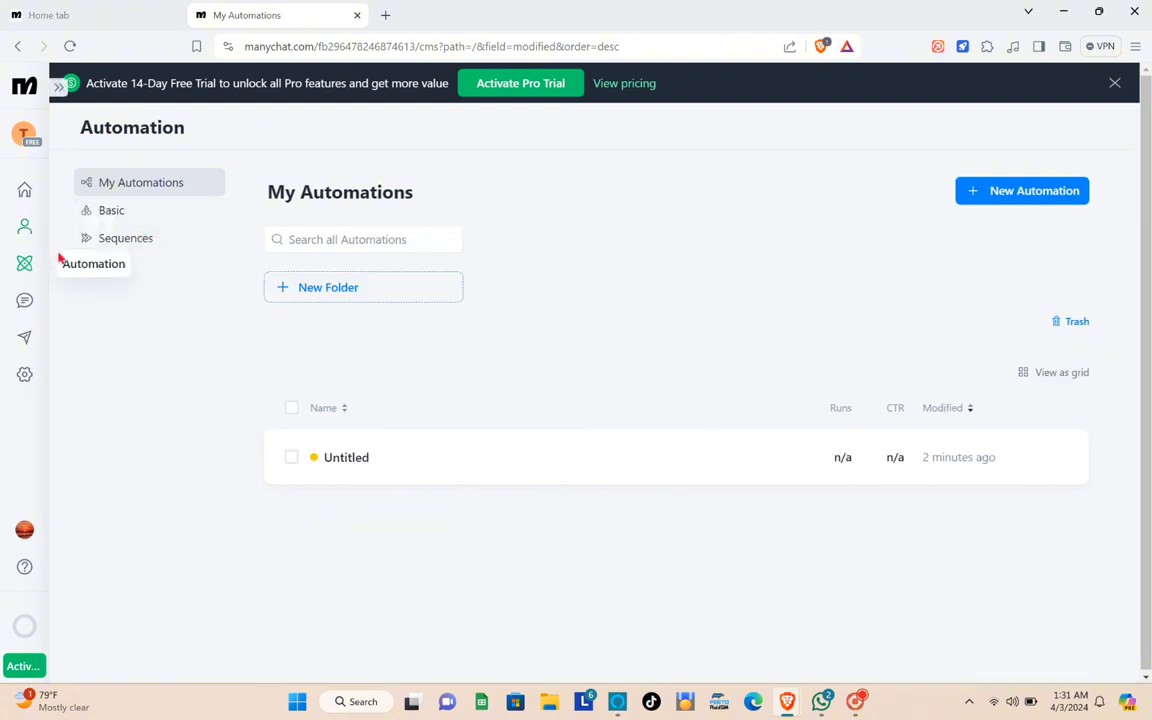
- Browse the Basic automations list and set up the Welcome Message automation
left_click(128, 216)
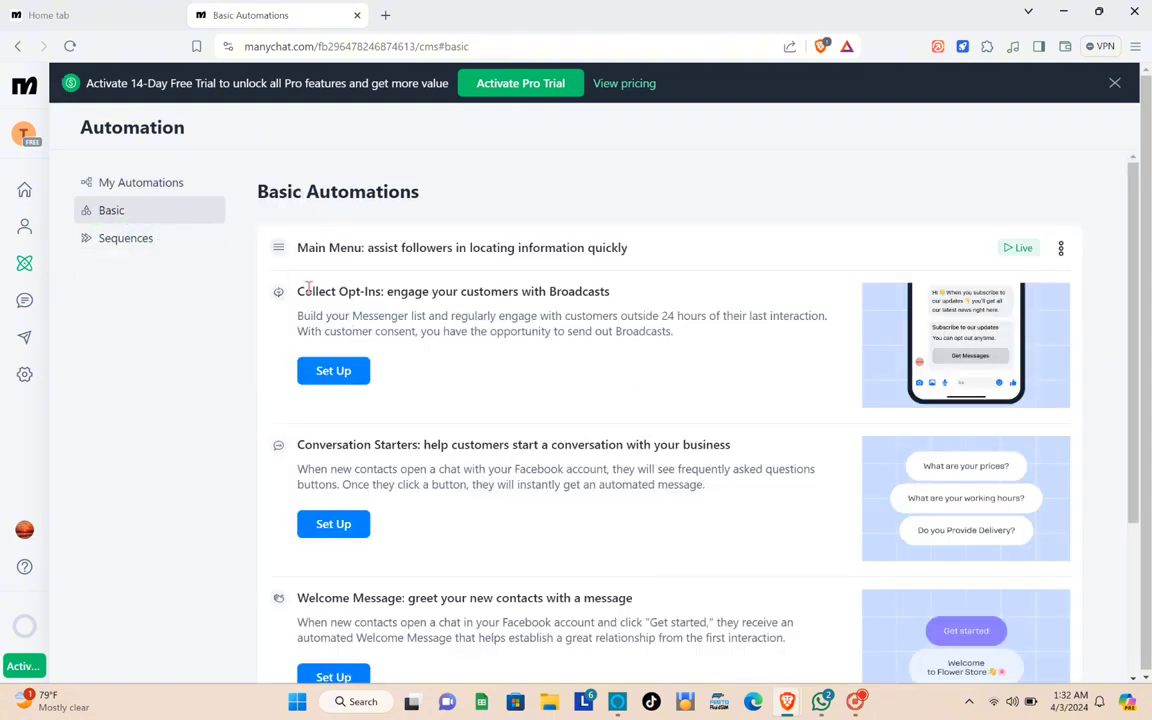
left_click_drag(309, 293, 657, 316)
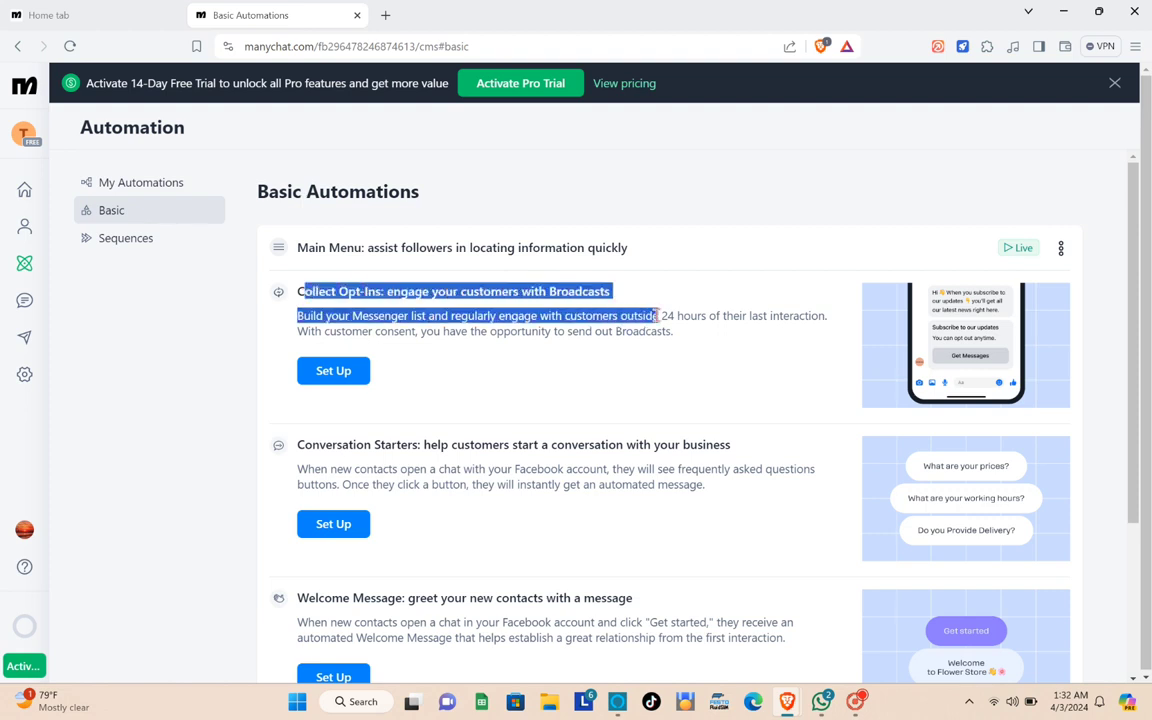
left_click(635, 289)
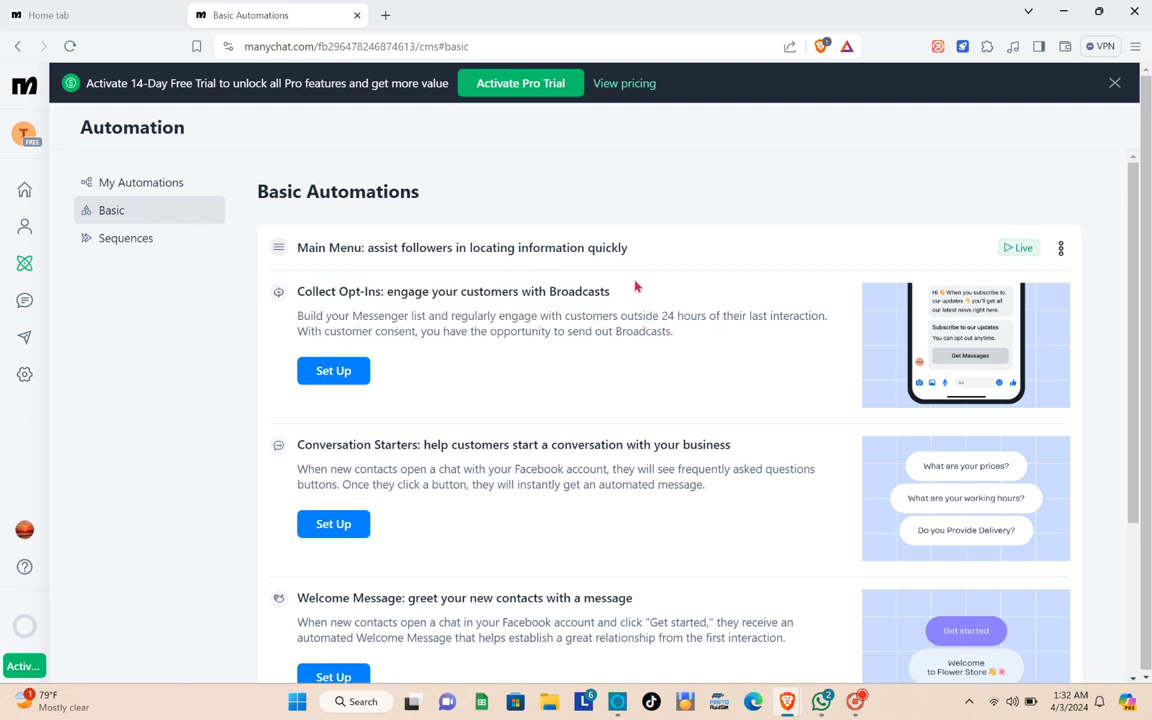
scroll(348, 412, "down", 1)
left_click_drag(310, 365, 750, 380)
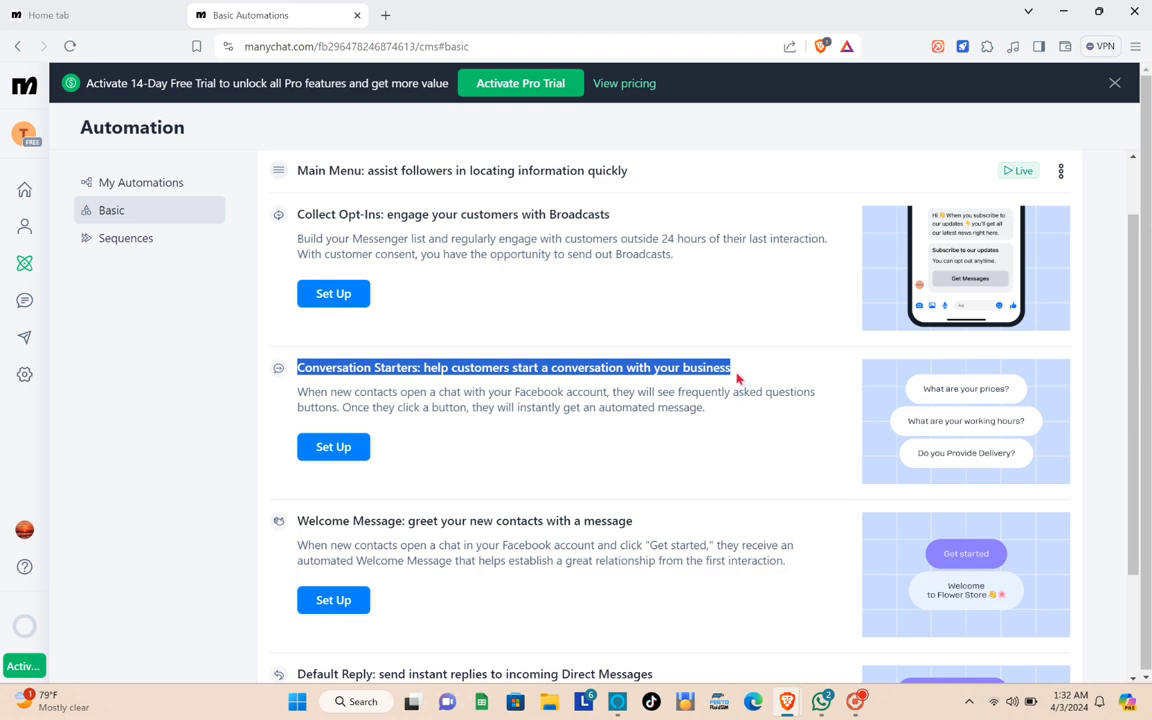
left_click(306, 520)
left_click_drag(297, 521, 663, 530)
left_click(546, 487)
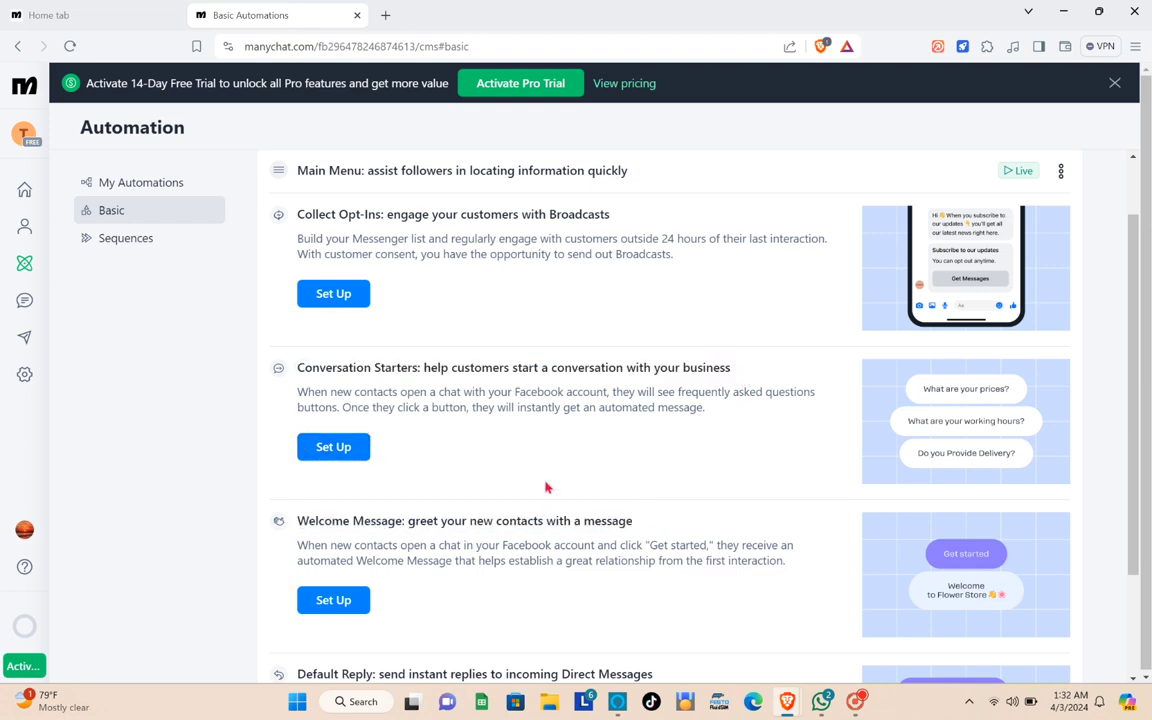
scroll(464, 468, "down", 2)
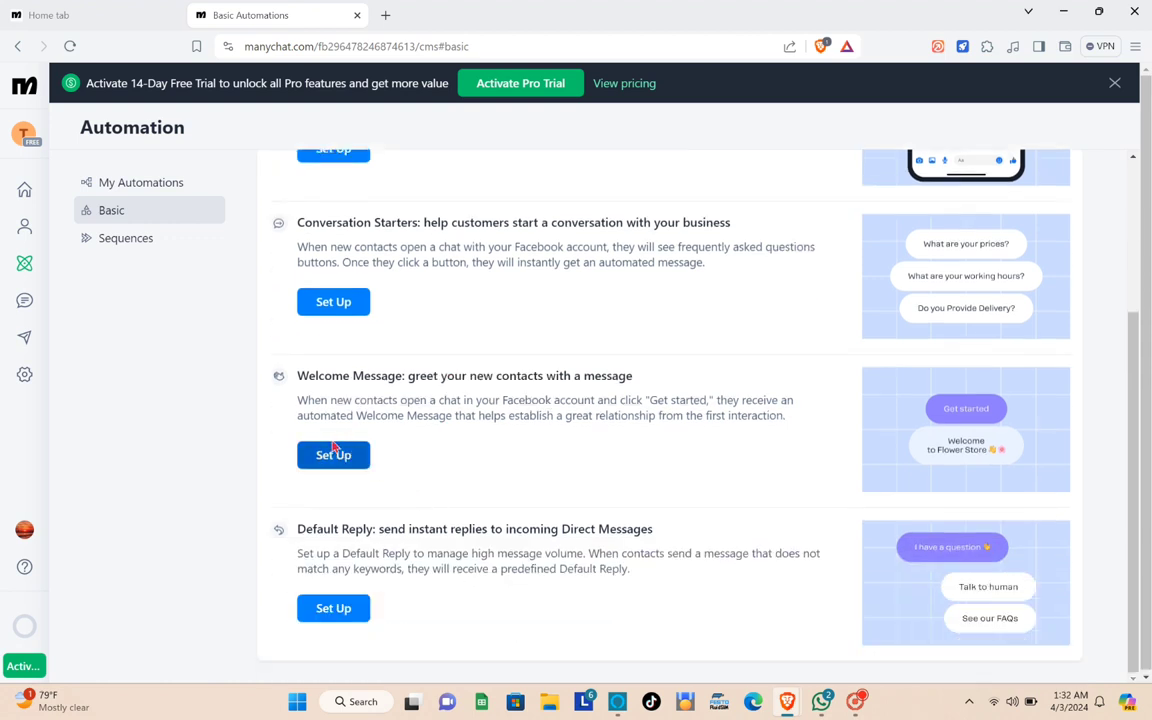
left_click_drag(307, 527, 705, 529)
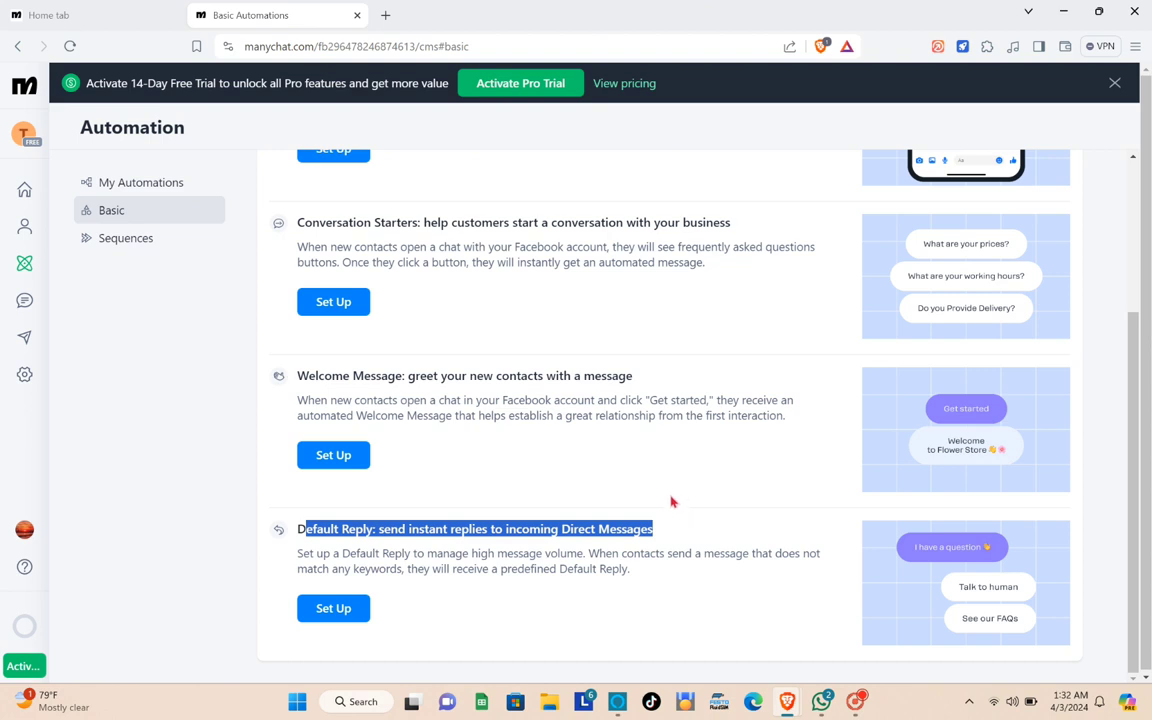
left_click(525, 459)
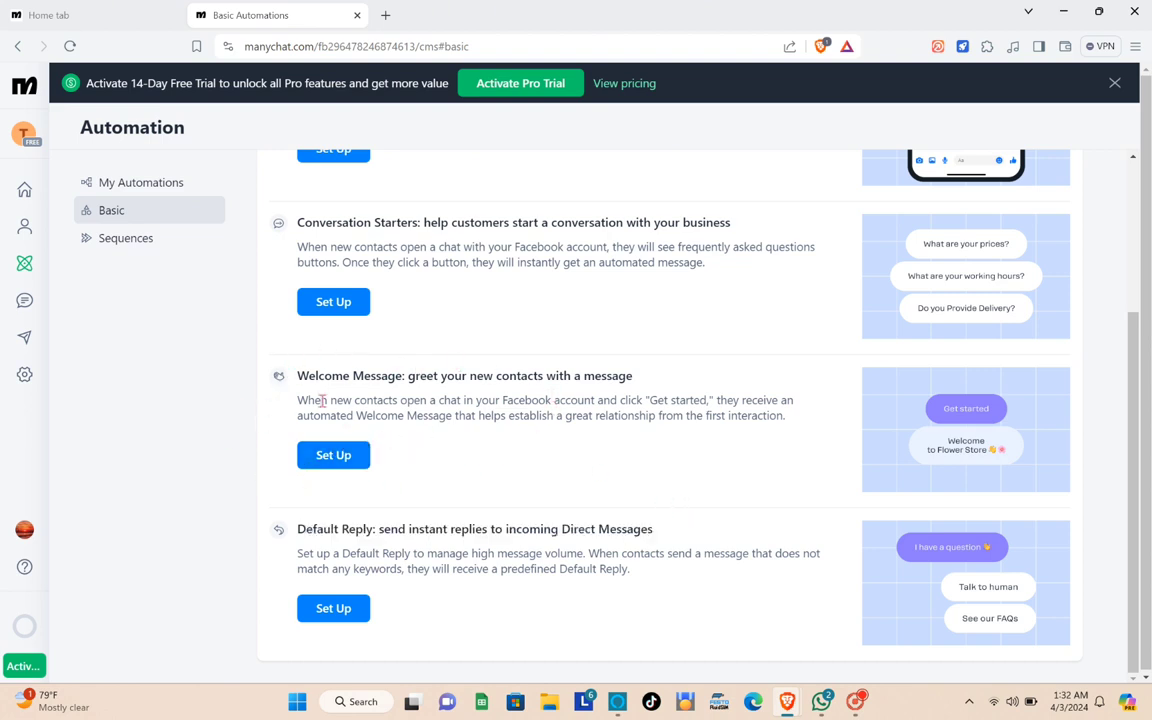
left_click(317, 456)
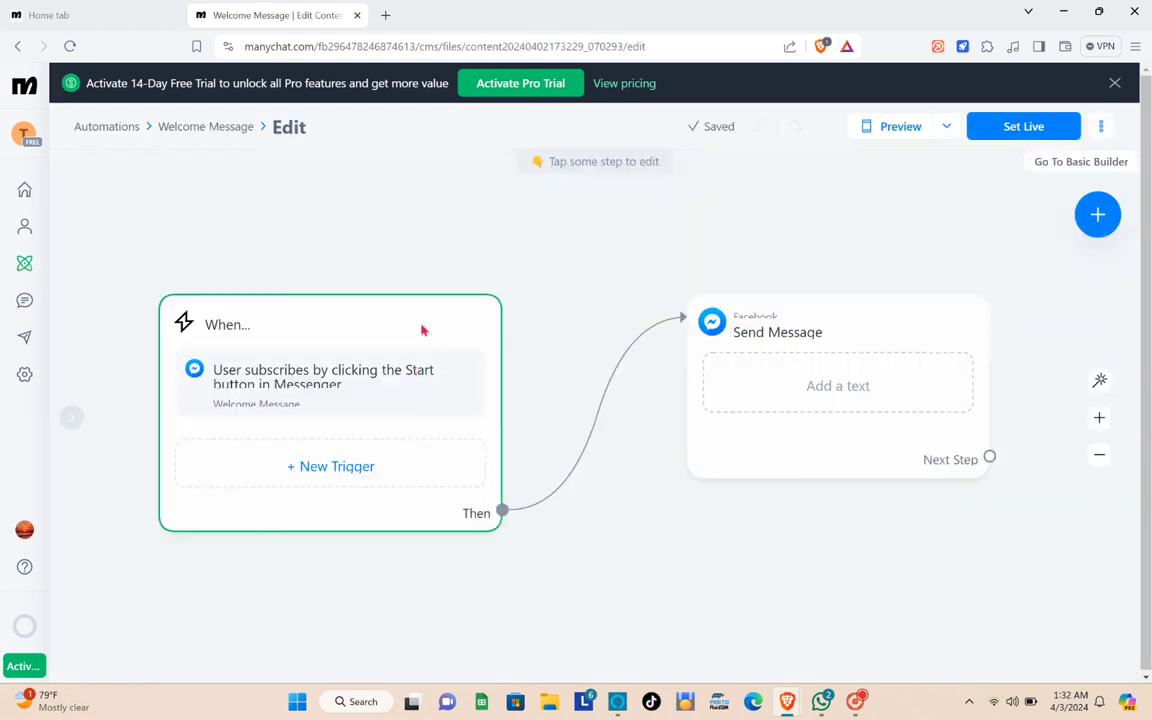
- Add a 'User sends a message' trigger that detects specific words in a message
left_click_drag(419, 334, 435, 255)
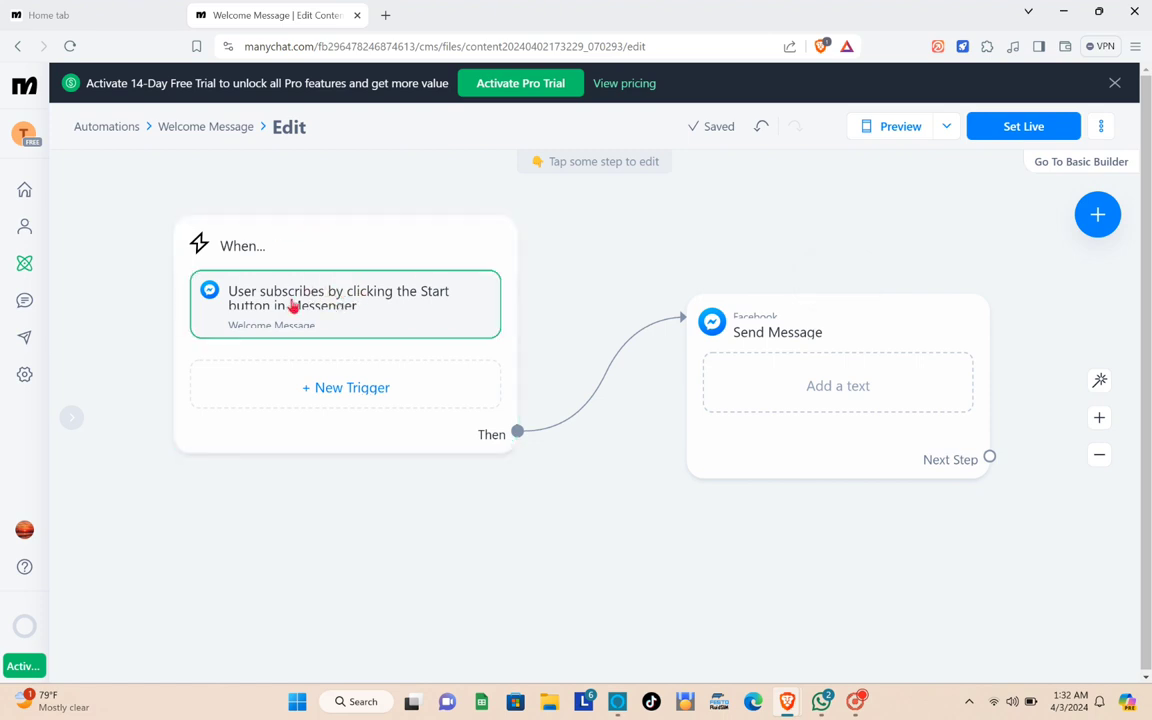
left_click(346, 388)
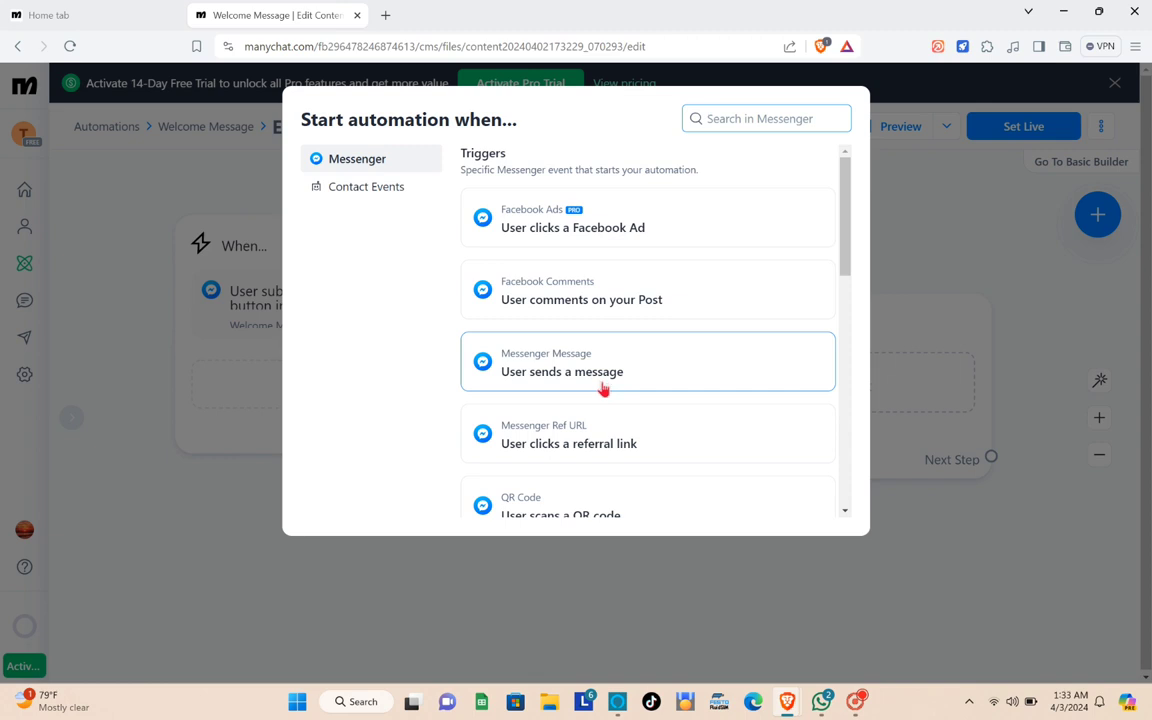
scroll(597, 363, "down", 2)
scroll(586, 342, "up", 1)
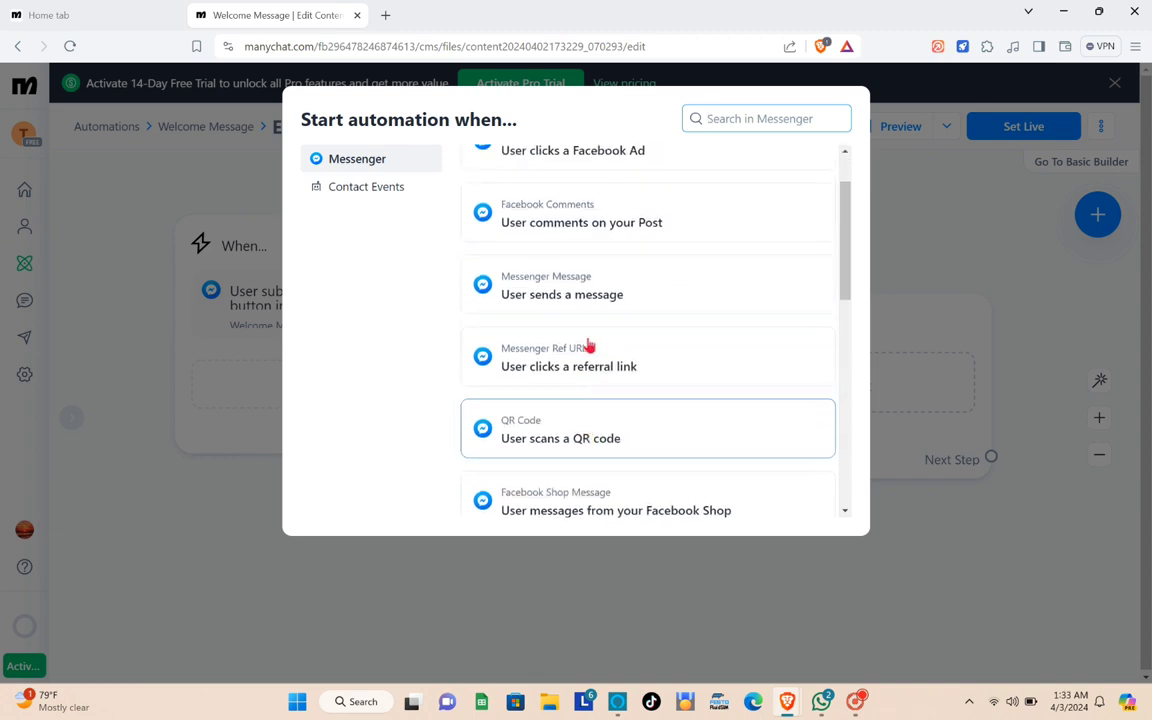
key("Escape")
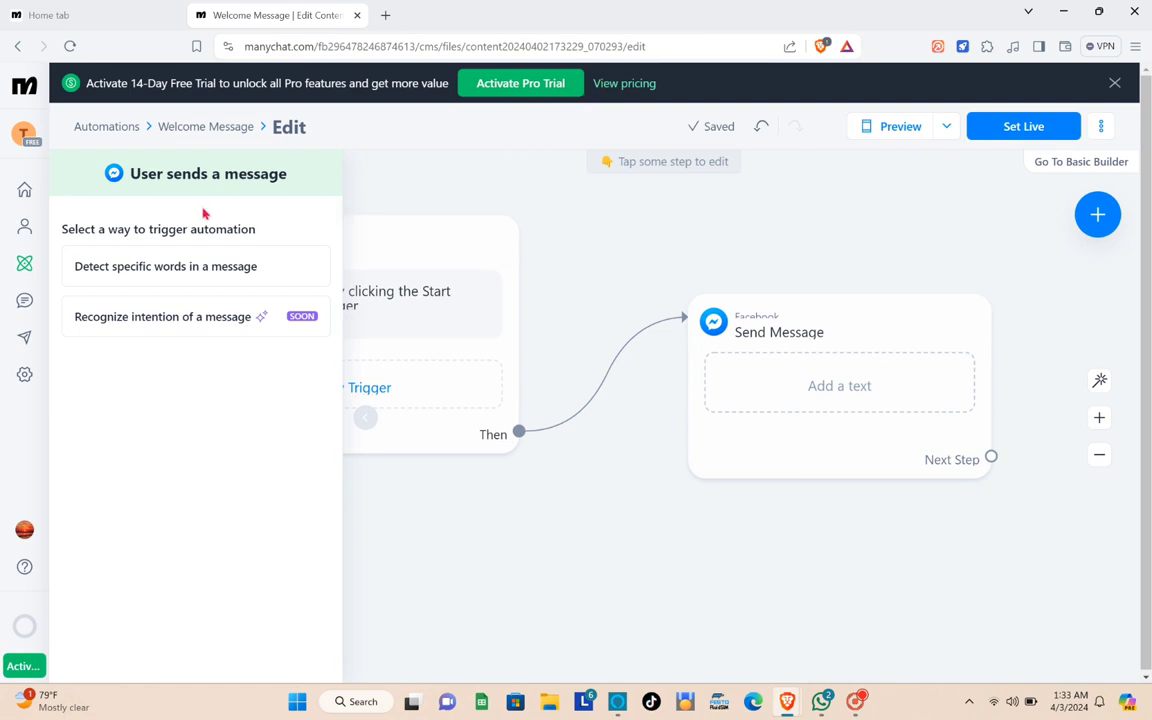
left_click(174, 270)
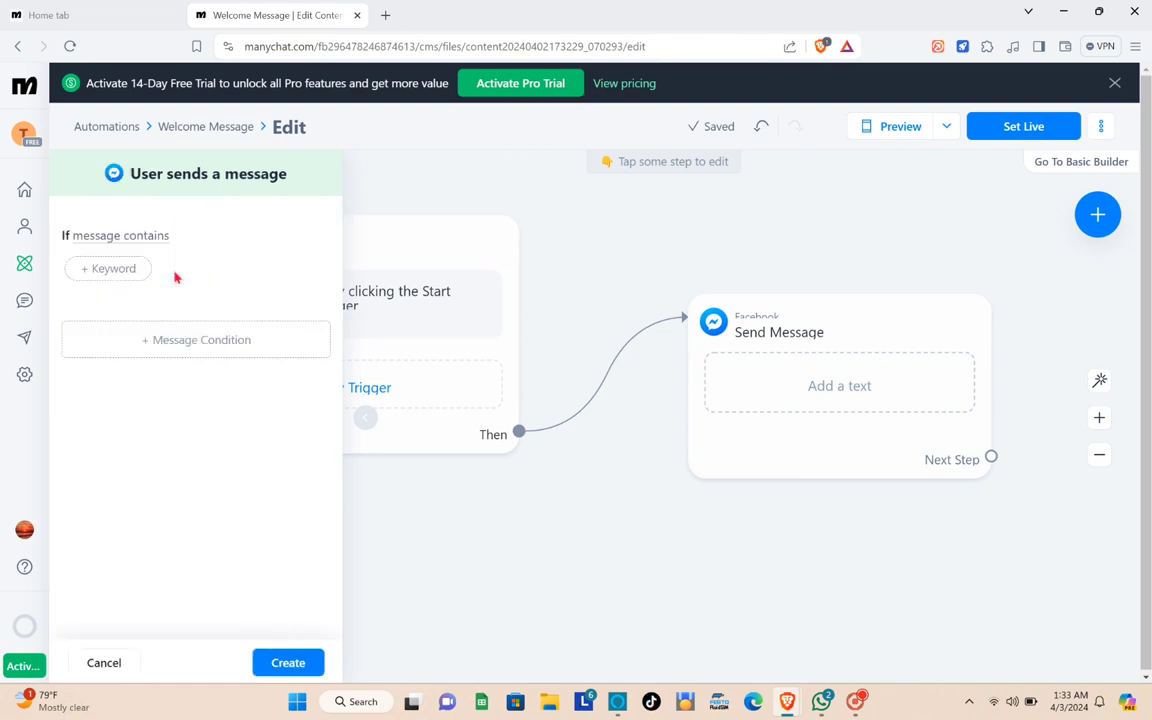
- Enter the trigger keywords Hello, ., hi, hm and fg
left_click(112, 268)
type("Hello")
key("Return")
left_click(175, 268)
type(".")
key("Return")
left_click(225, 268)
type("hi")
left_click(253, 270)
type("hm")
key("Return")
type("fg")
left_click(193, 395)
- Create the keyword trigger without extra conditions and close its settings
left_click(193, 397)
left_click(287, 346)
left_click(272, 660)
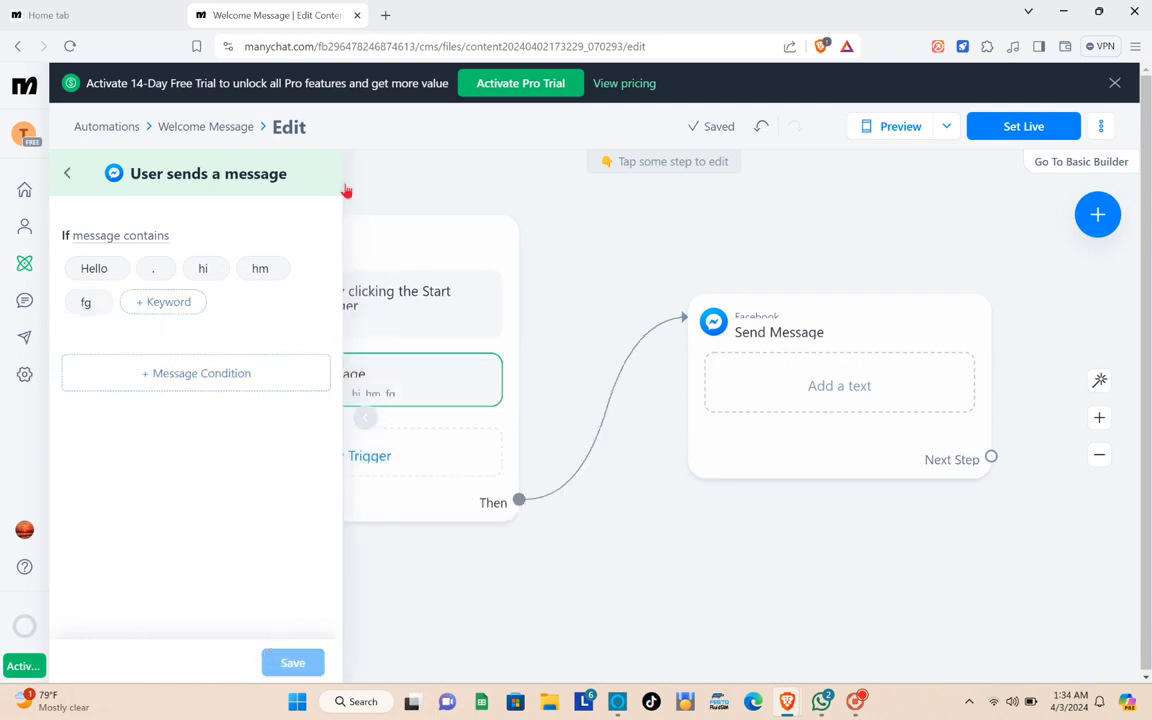
left_click(515, 212)
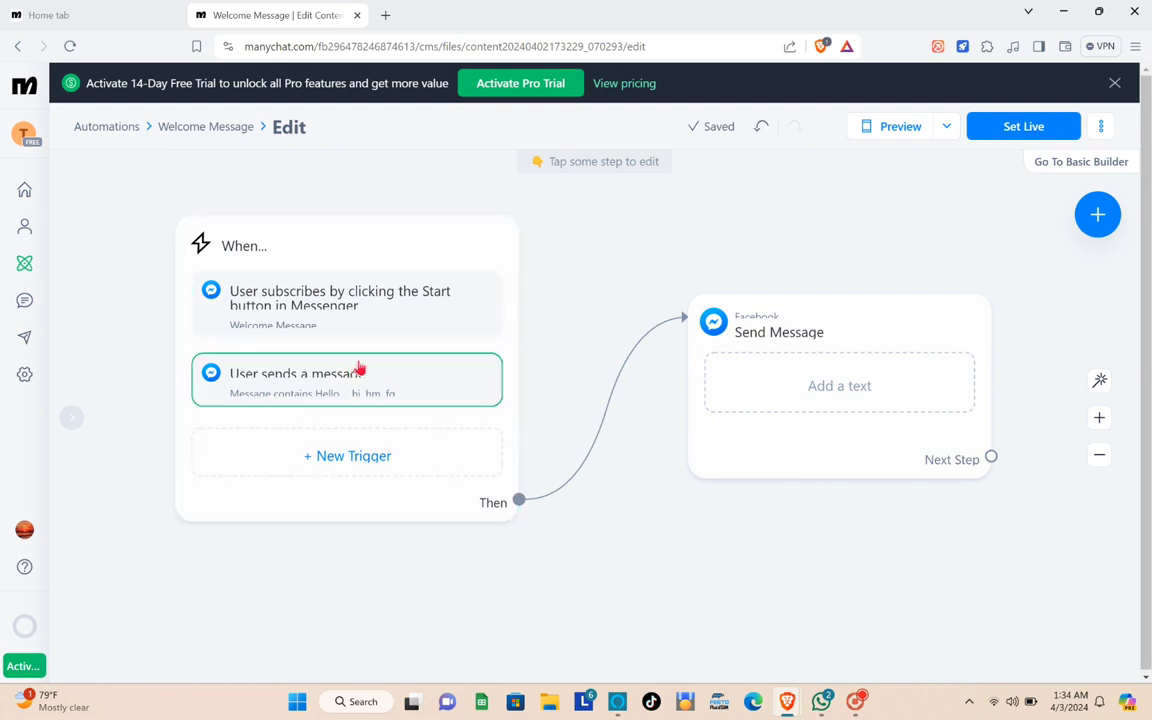
- Paste the greeting thanking users and asking if they want full product details into Send Message
scroll(360, 368, "down", 2)
scroll(362, 368, "up", 2)
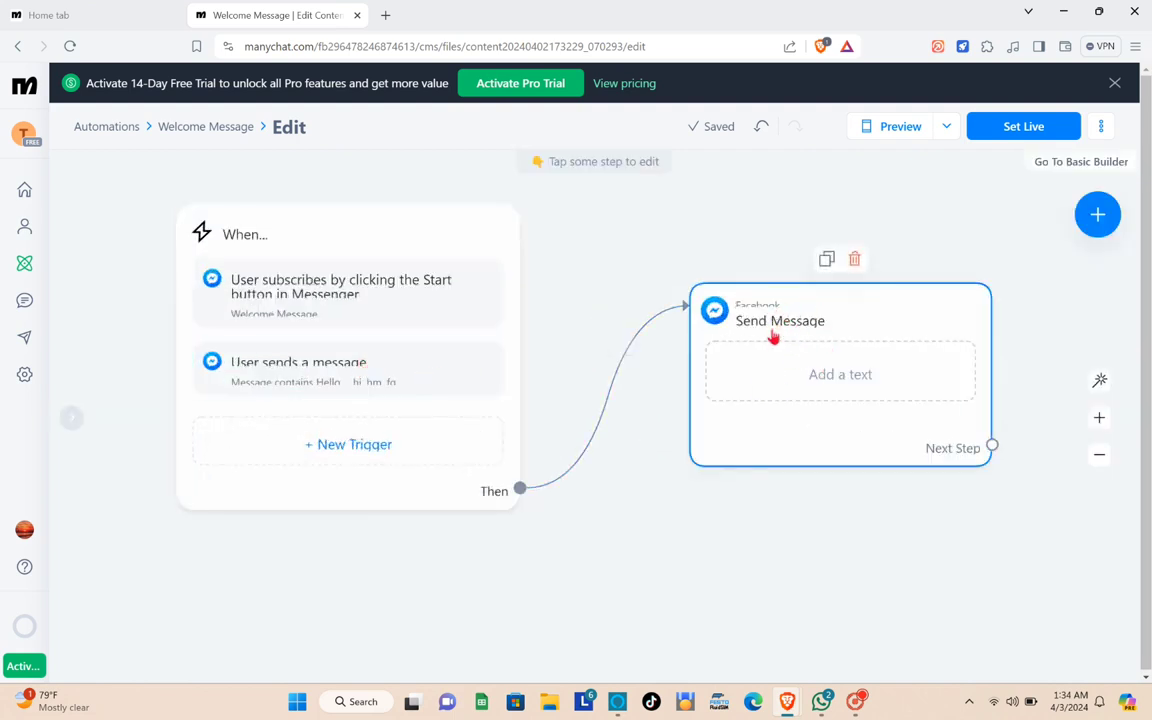
left_click(756, 373)
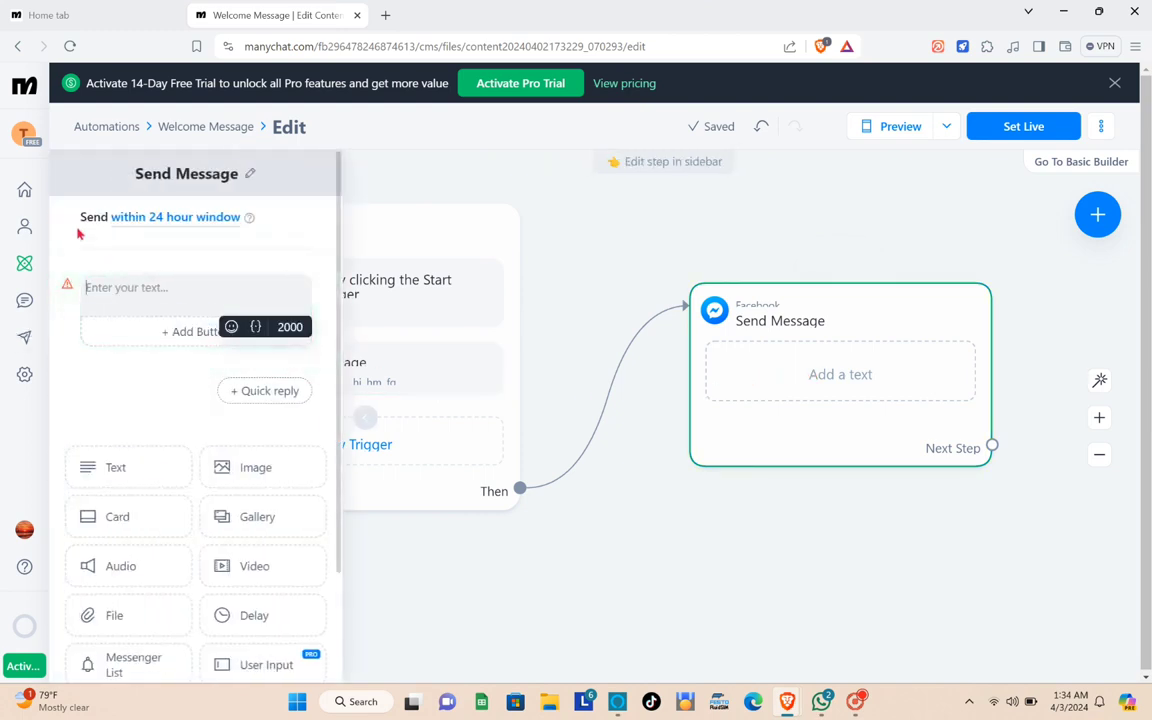
left_click(145, 288)
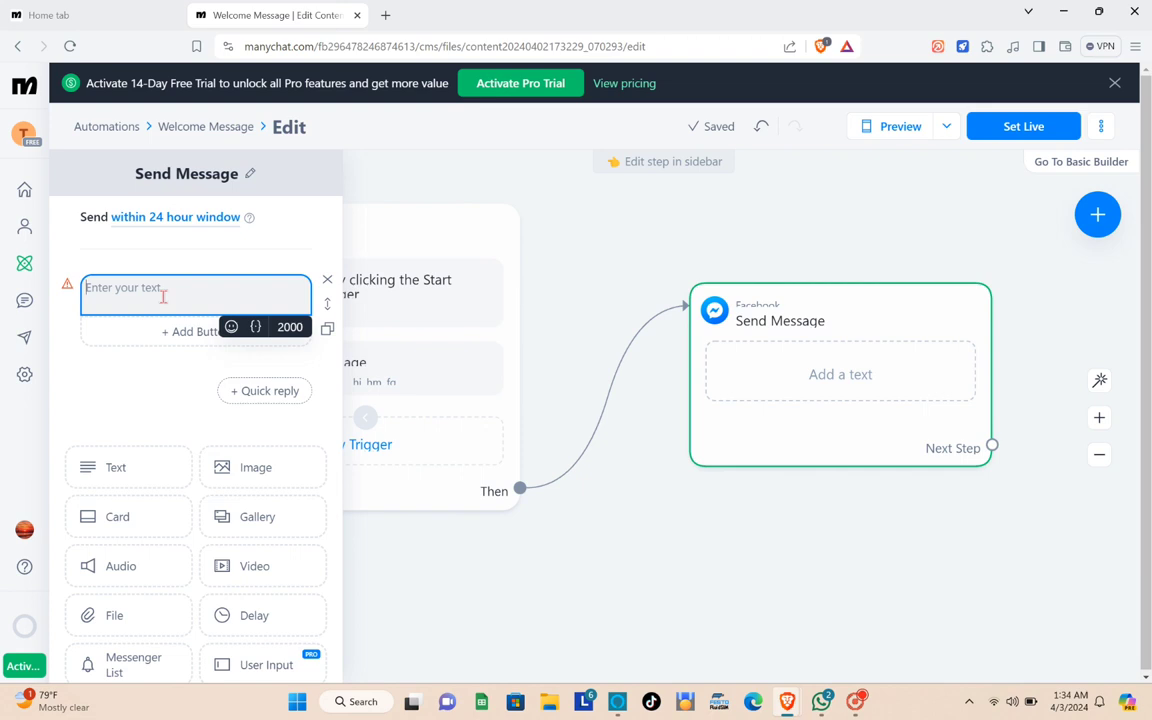
type("Hello! Thank you for messaging us. Would you like to continue and get the full details for the product?")
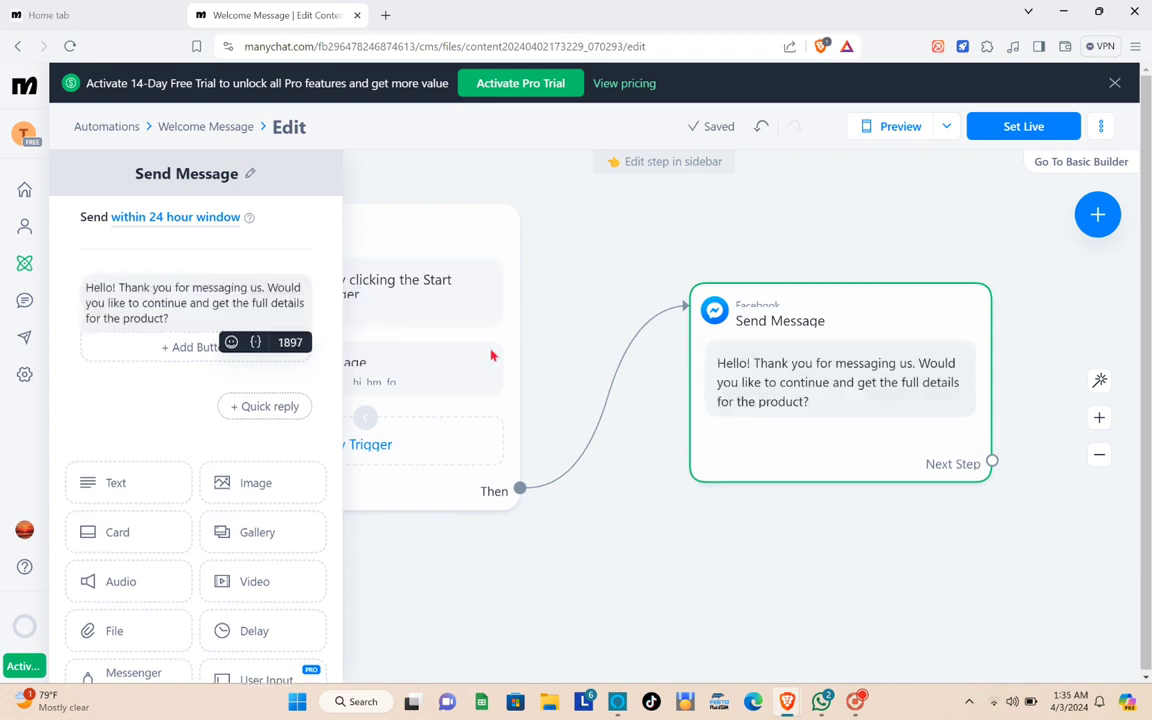
left_click(1116, 84)
left_click(200, 245)
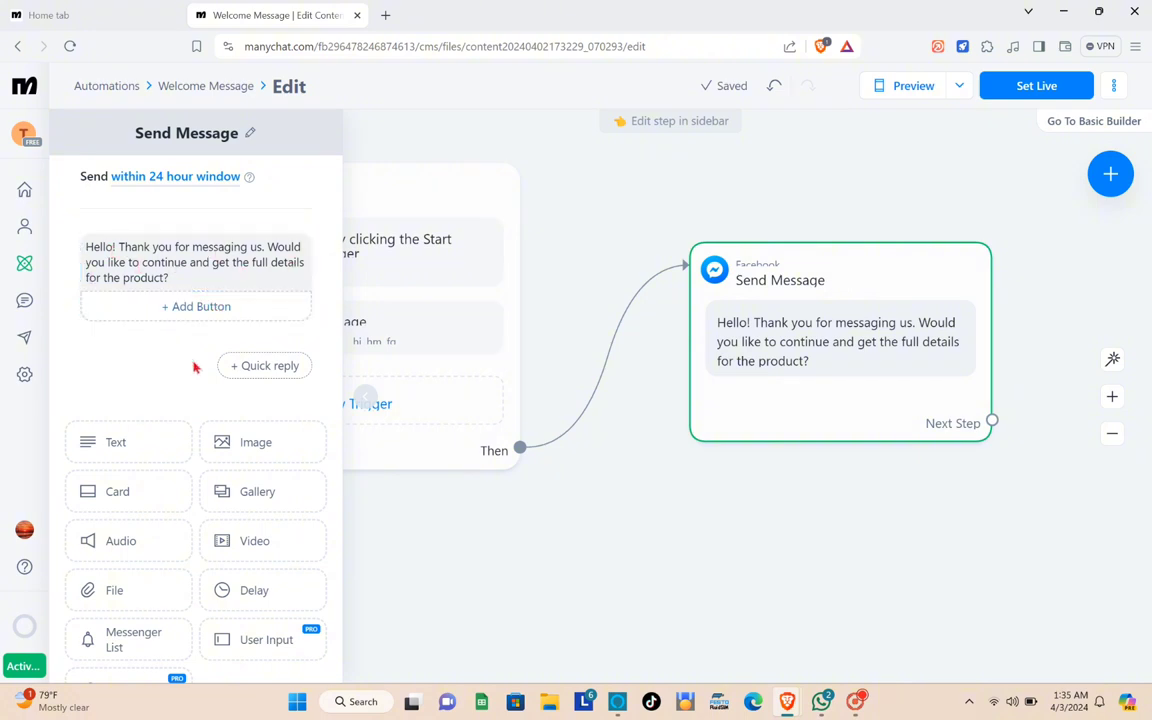
- Add a Messenger button titled Yes under the welcome question
left_click(197, 308)
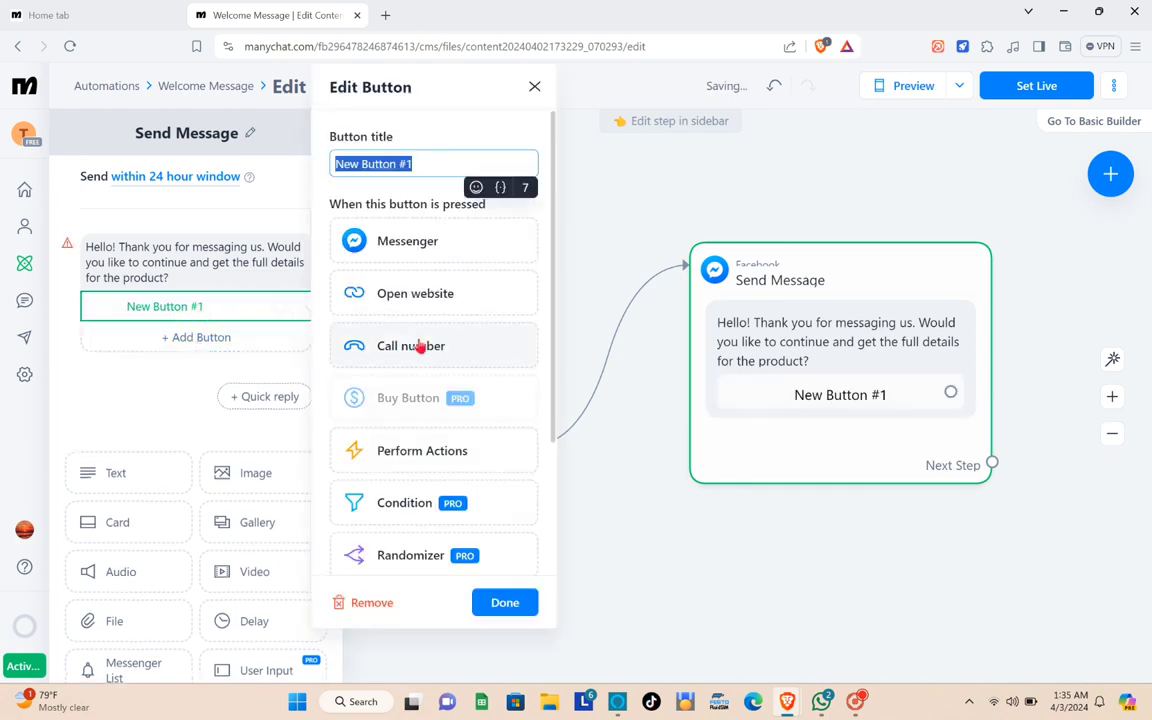
scroll(416, 352, "down", 3)
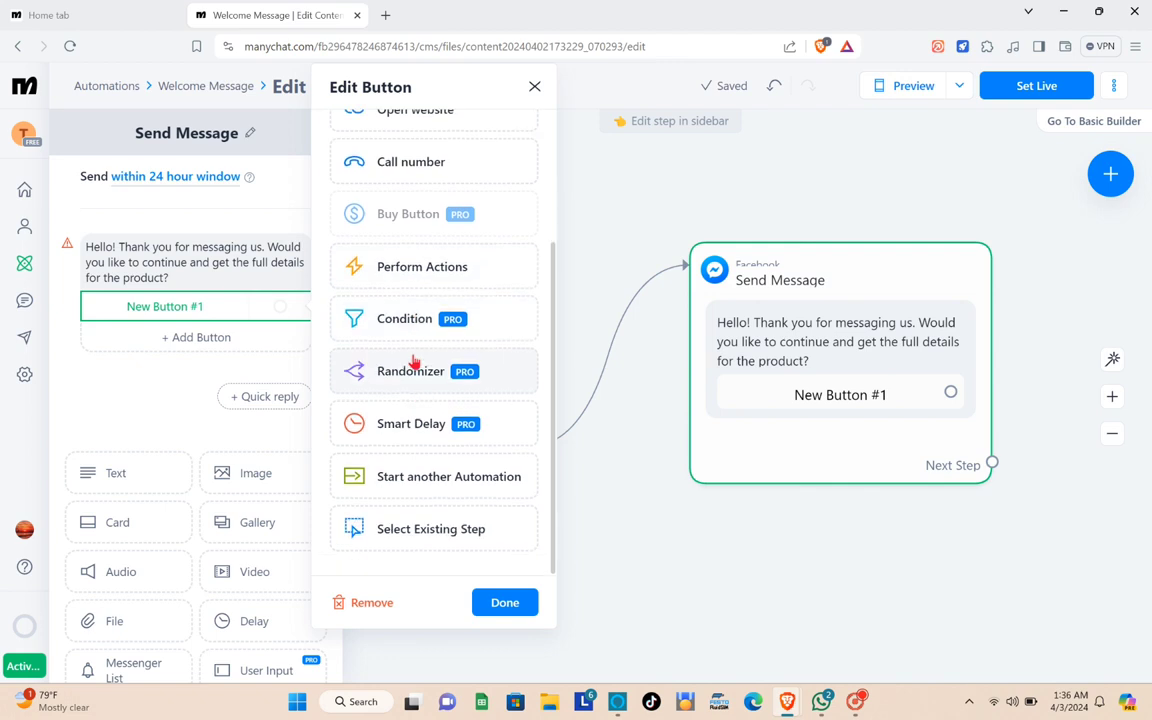
scroll(432, 380, "up", 3)
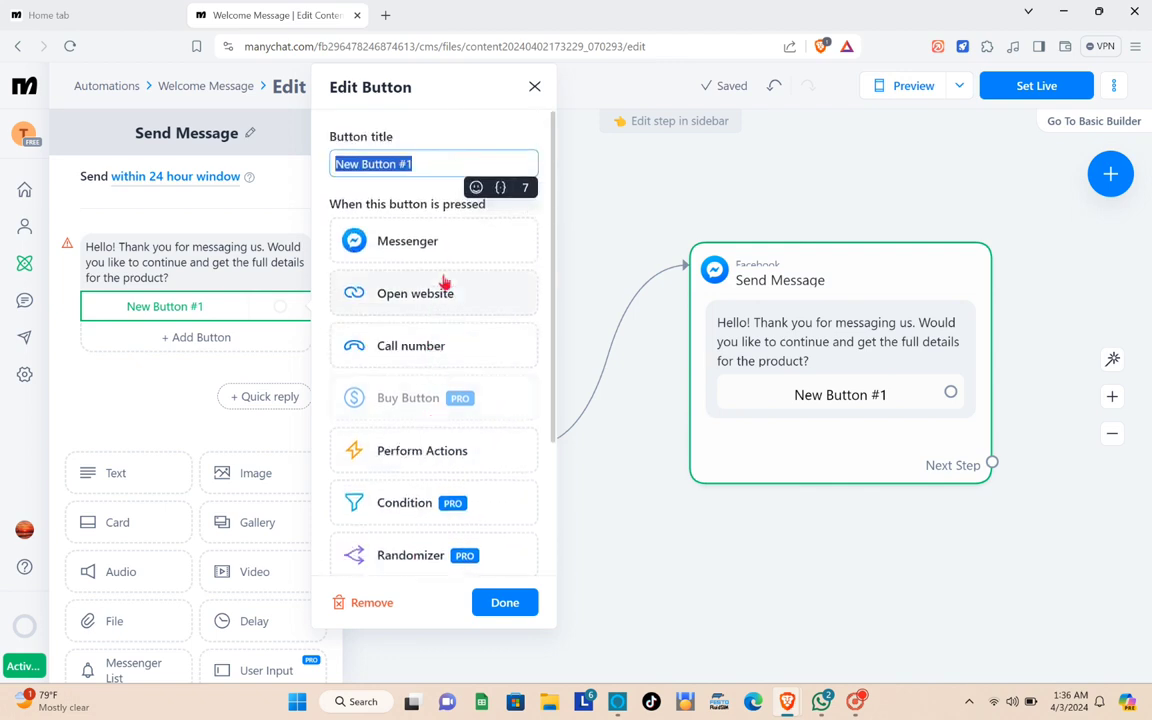
scroll(443, 340, "down", 3)
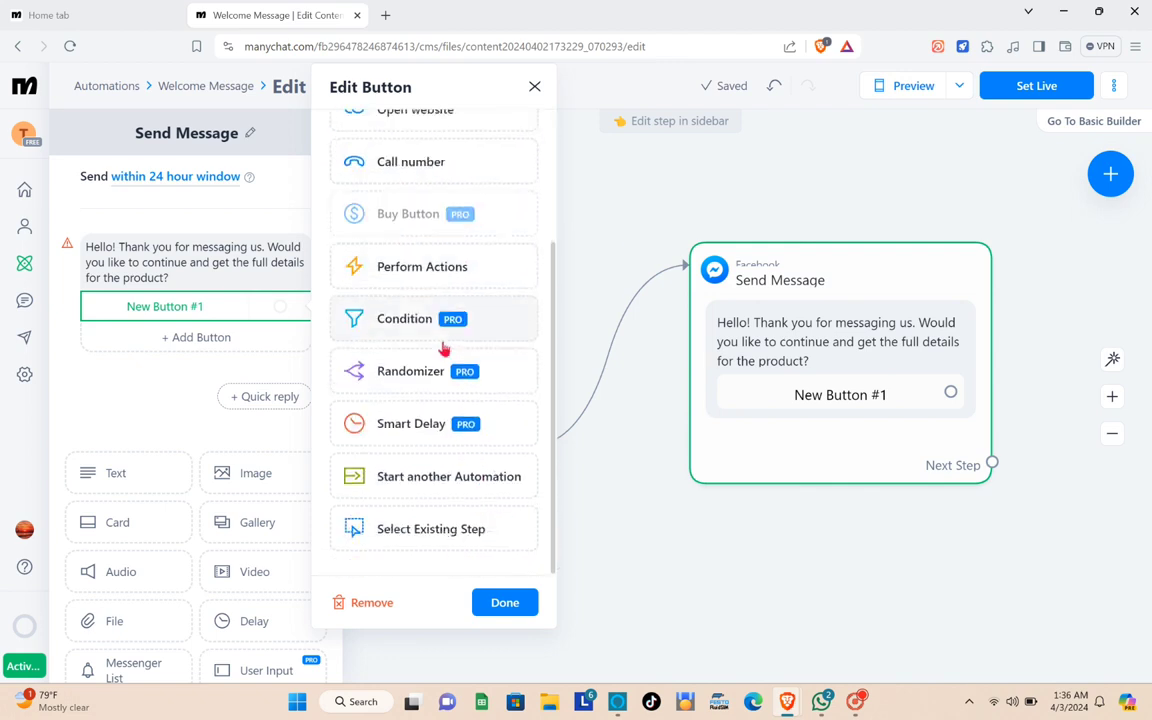
scroll(427, 348, "up", 3)
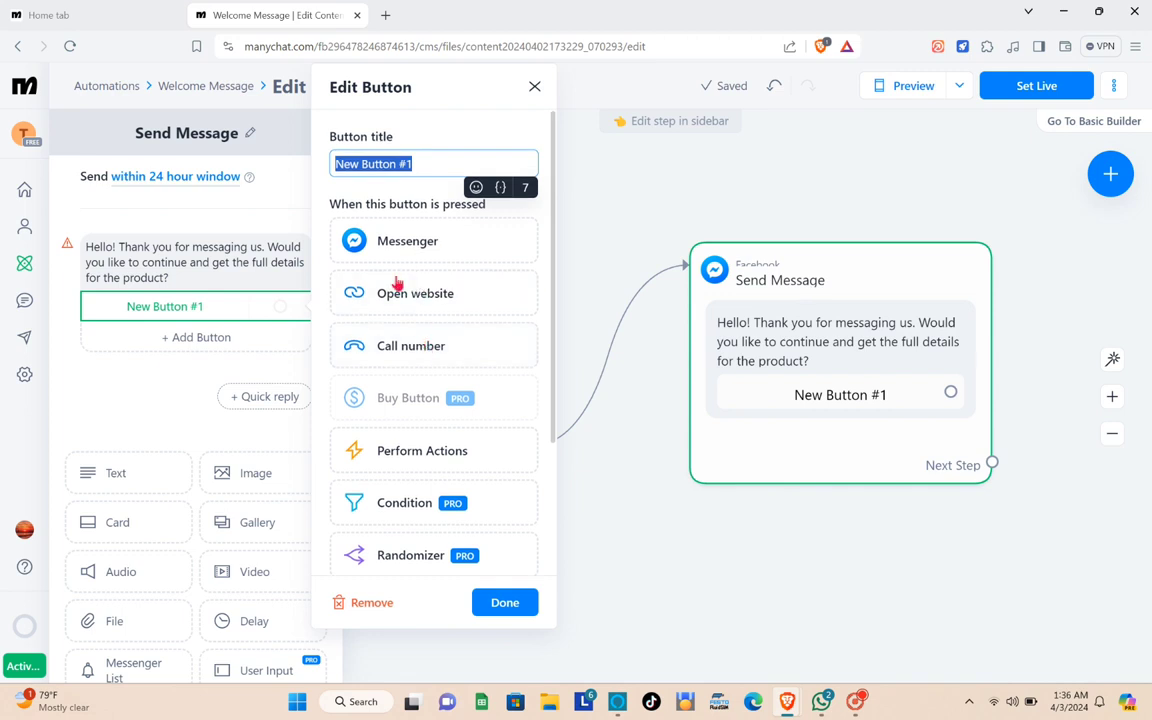
left_click(418, 250)
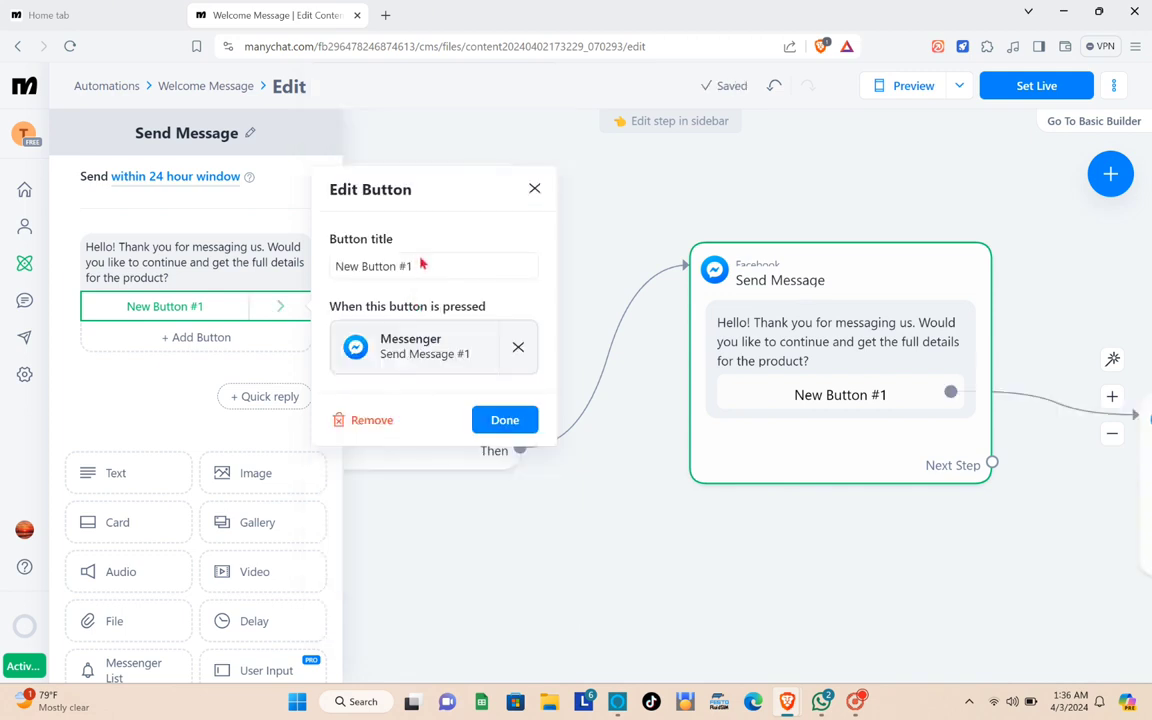
triple_click(419, 264)
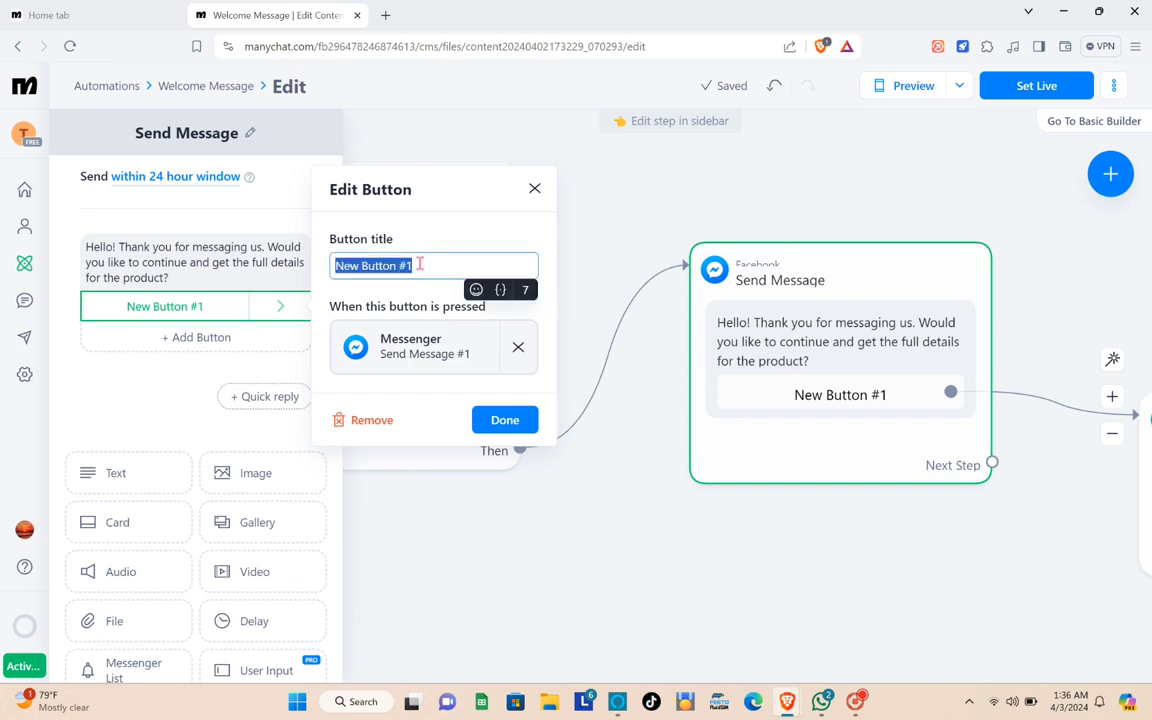
type("Yes")
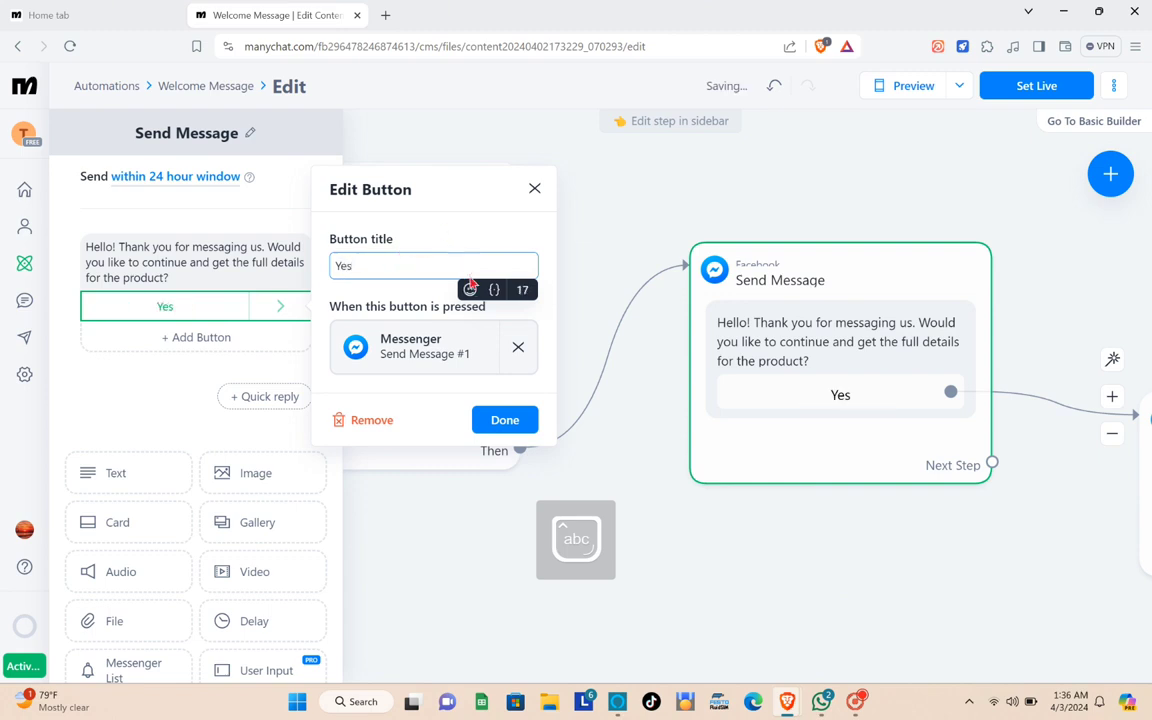
left_click(505, 421)
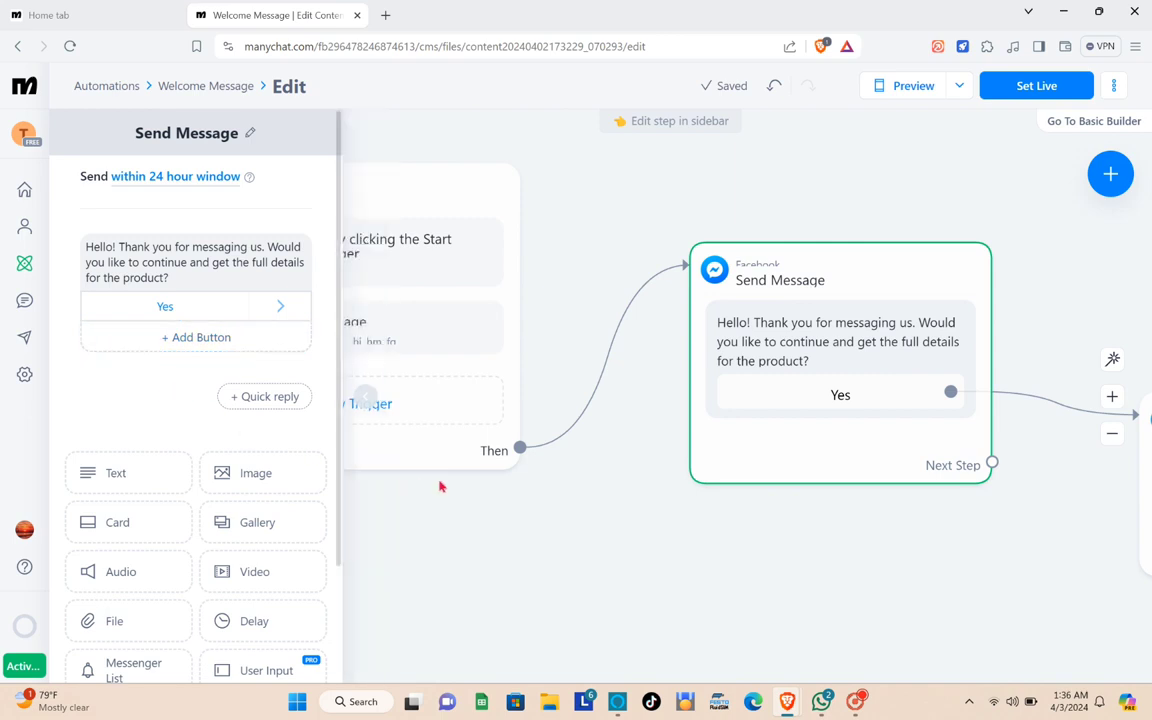
- Add a second Messenger button and title it No
left_click(200, 340)
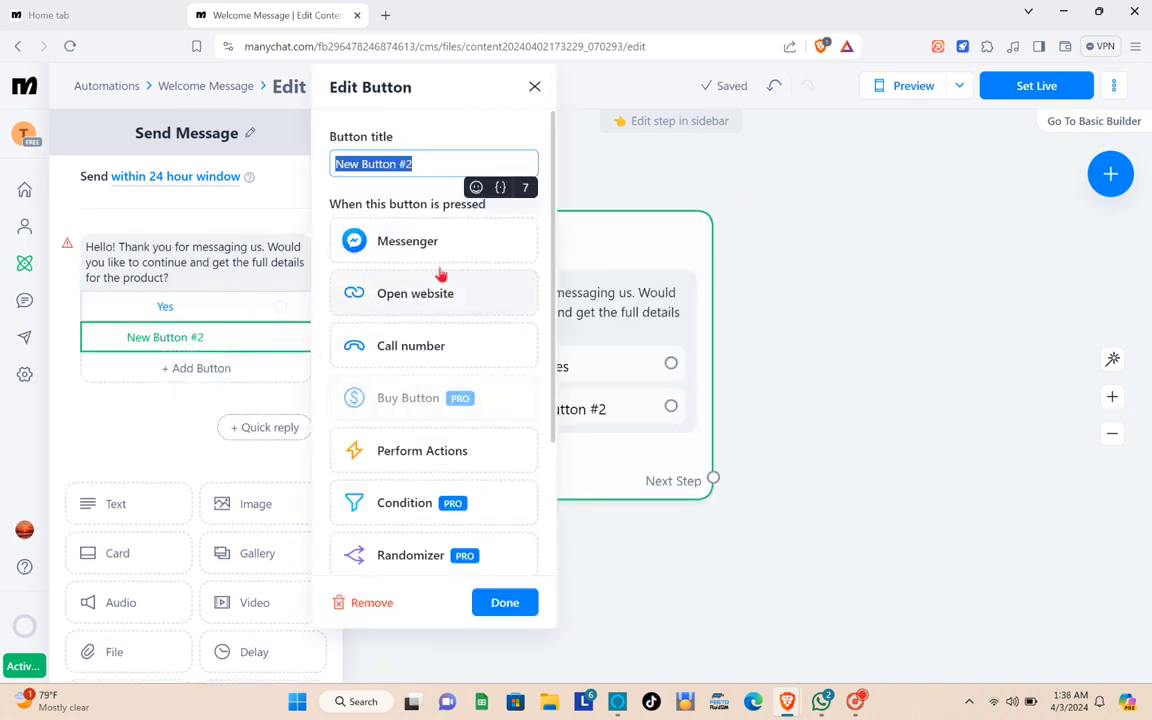
left_click(416, 253)
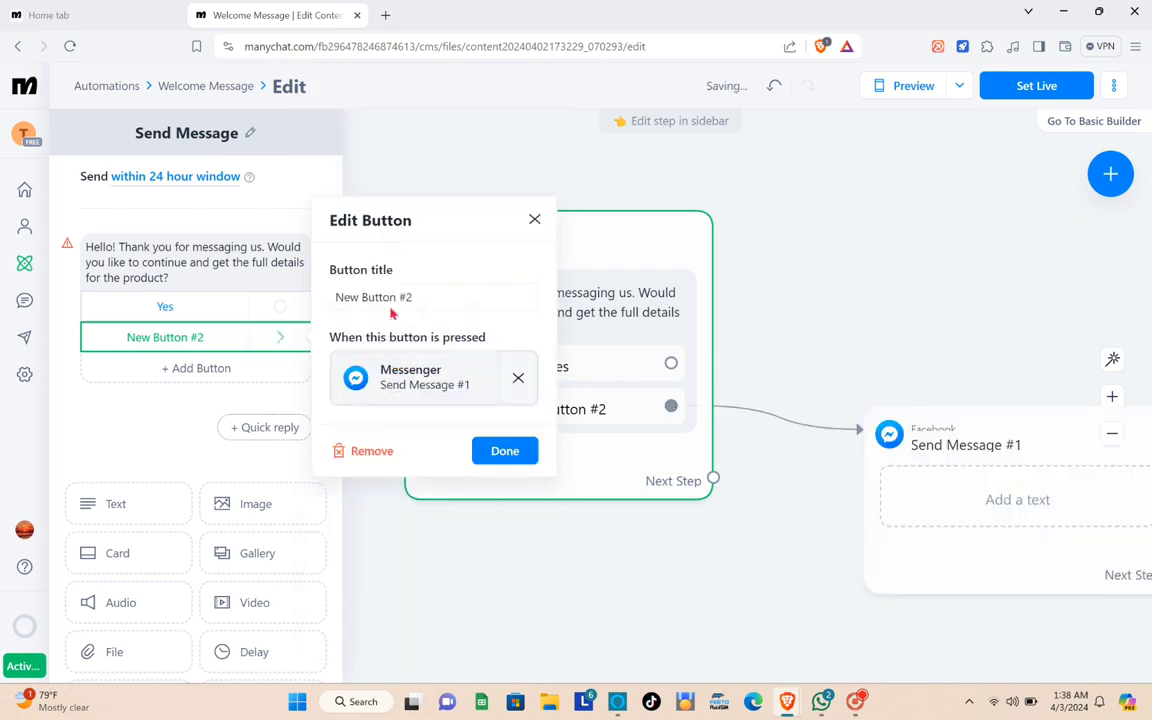
left_click(435, 298)
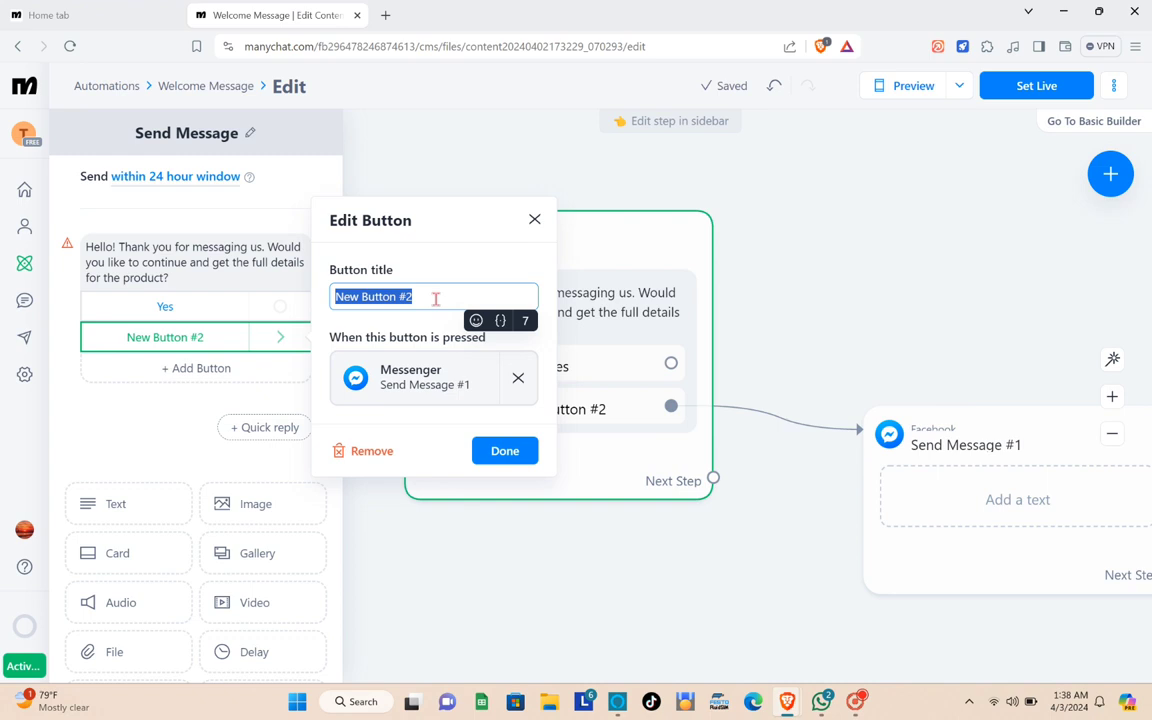
type("Ol")
key("BackSpace")
key("BackSpace")
type("No")
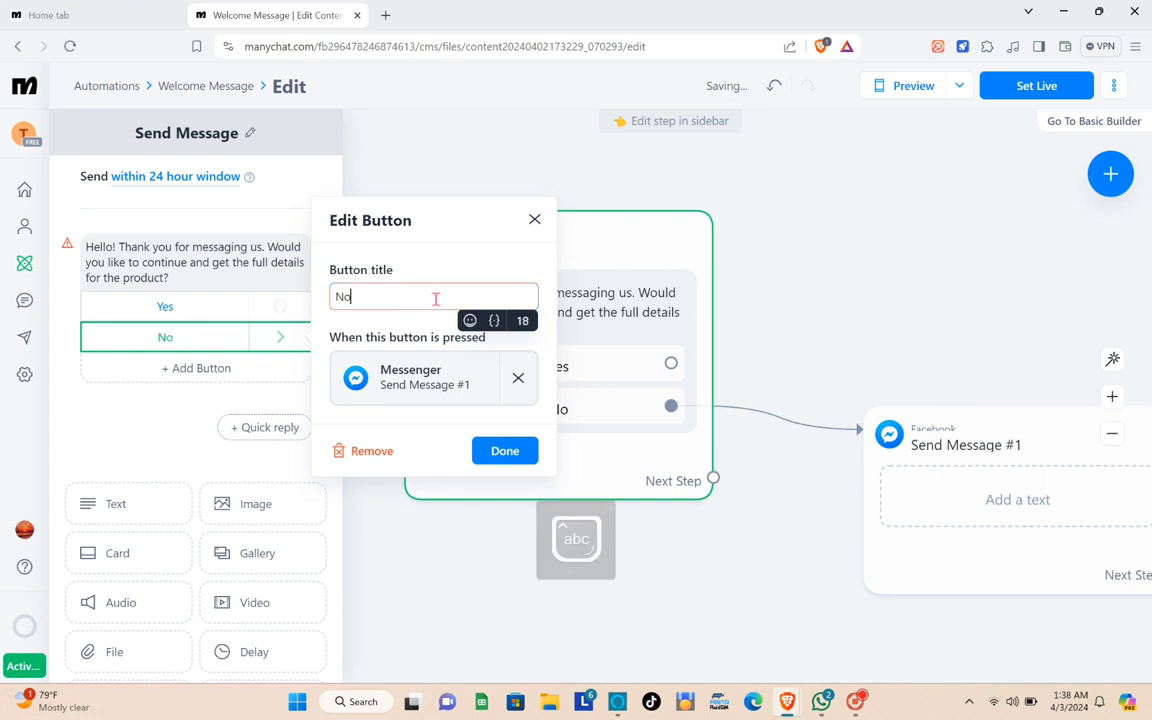
- Link the No button to a new Actions step containing a Clear User Field action
left_click(505, 450)
right_click(672, 410)
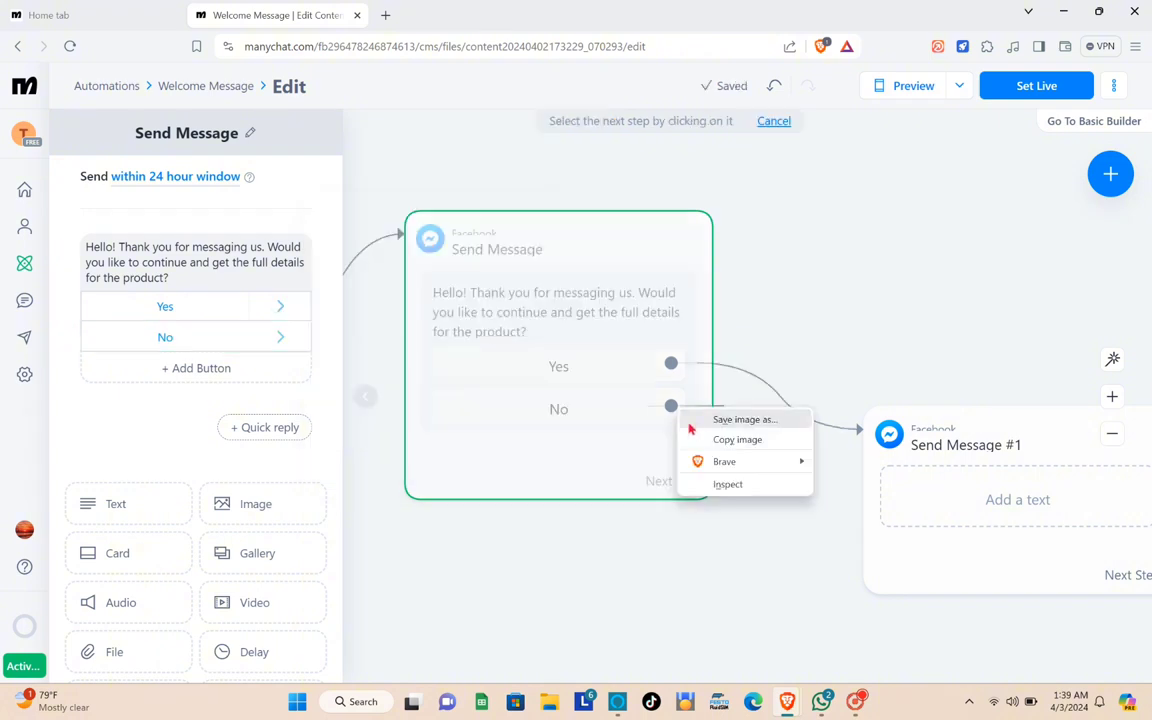
left_click_drag(672, 405, 790, 320)
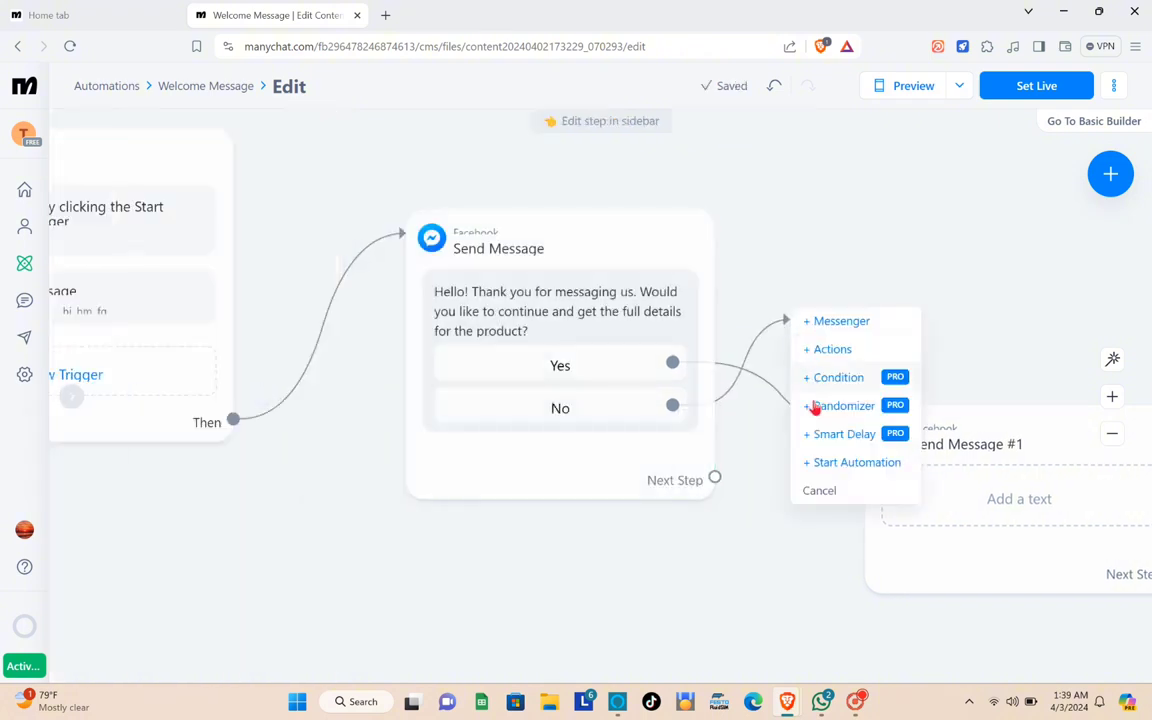
left_click(828, 352)
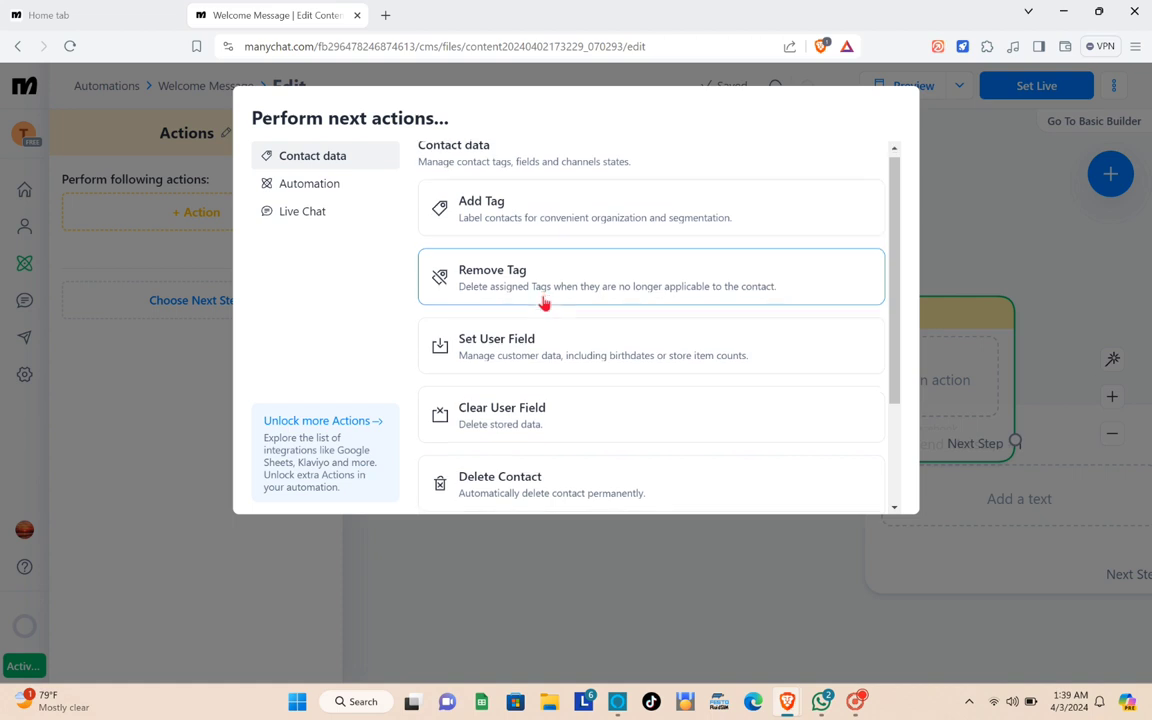
scroll(545, 301, "down", 1)
left_click(545, 340)
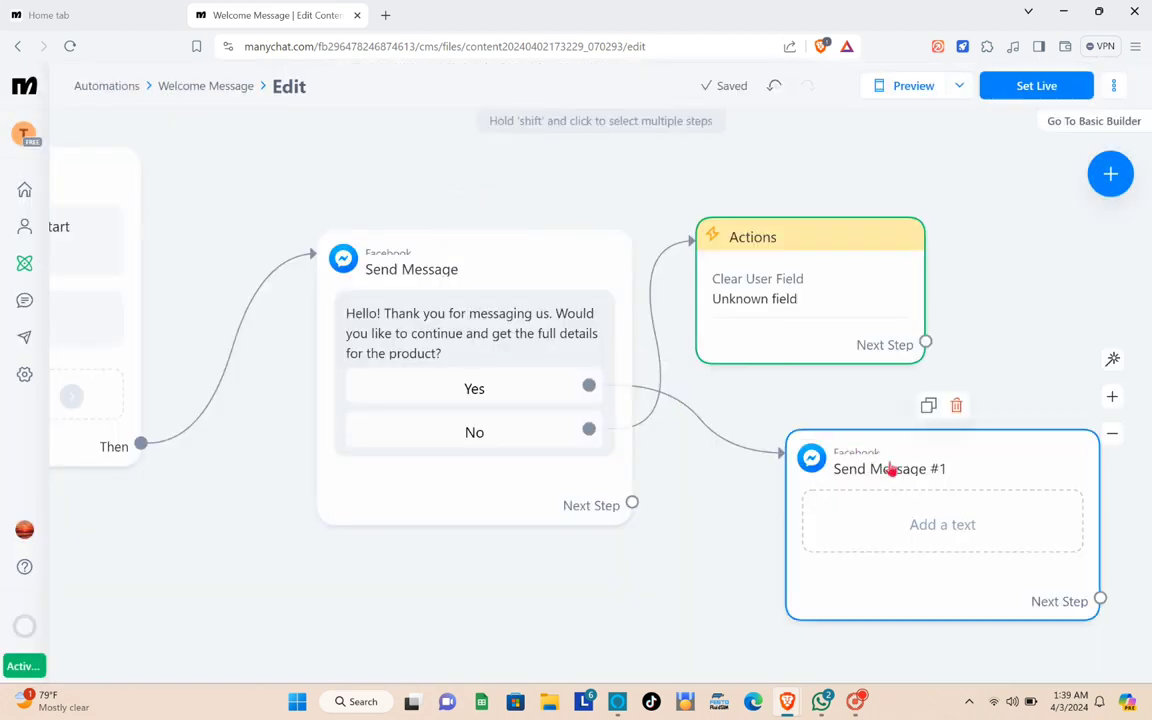
- Paste the product-details text into Send Message #1
left_click(930, 477)
left_click(155, 264)
type("Thank you for your interest, here's the details for the product:  uisjhvdsxhvjhbefjkedfc dejbadhbdjcbndfkced")
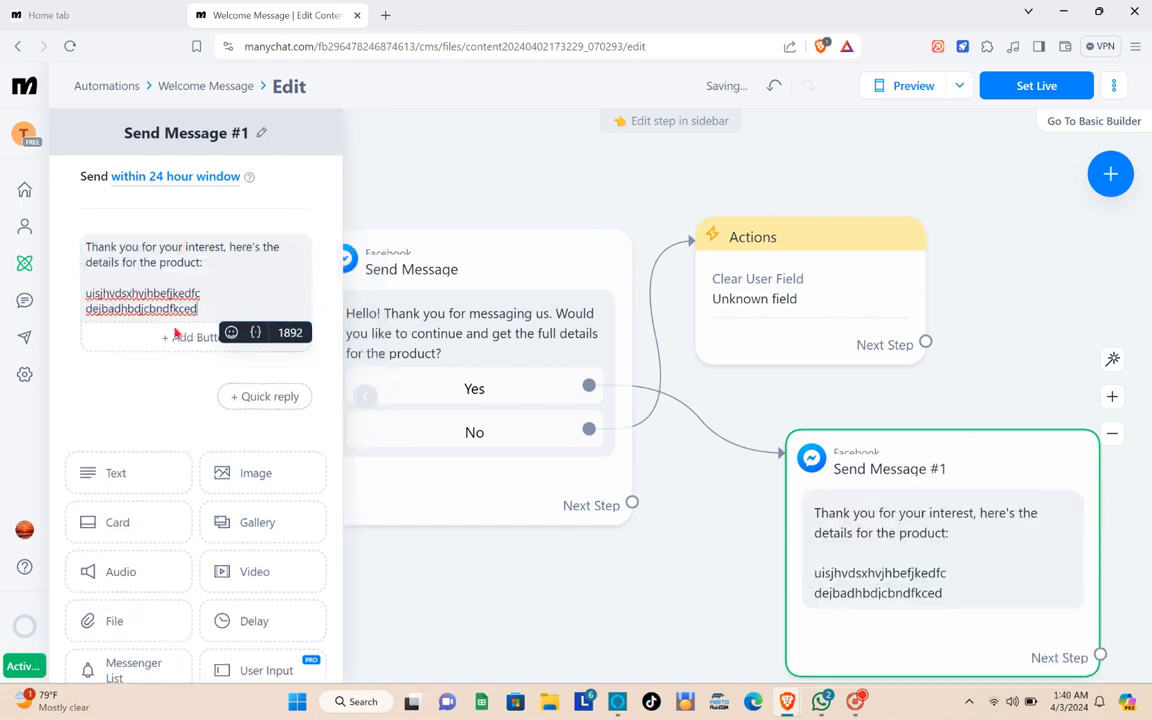
scroll(180, 332, "down", 2)
- Add a website button titled 'CLICK HERE' to Send Message #1
left_click(185, 197)
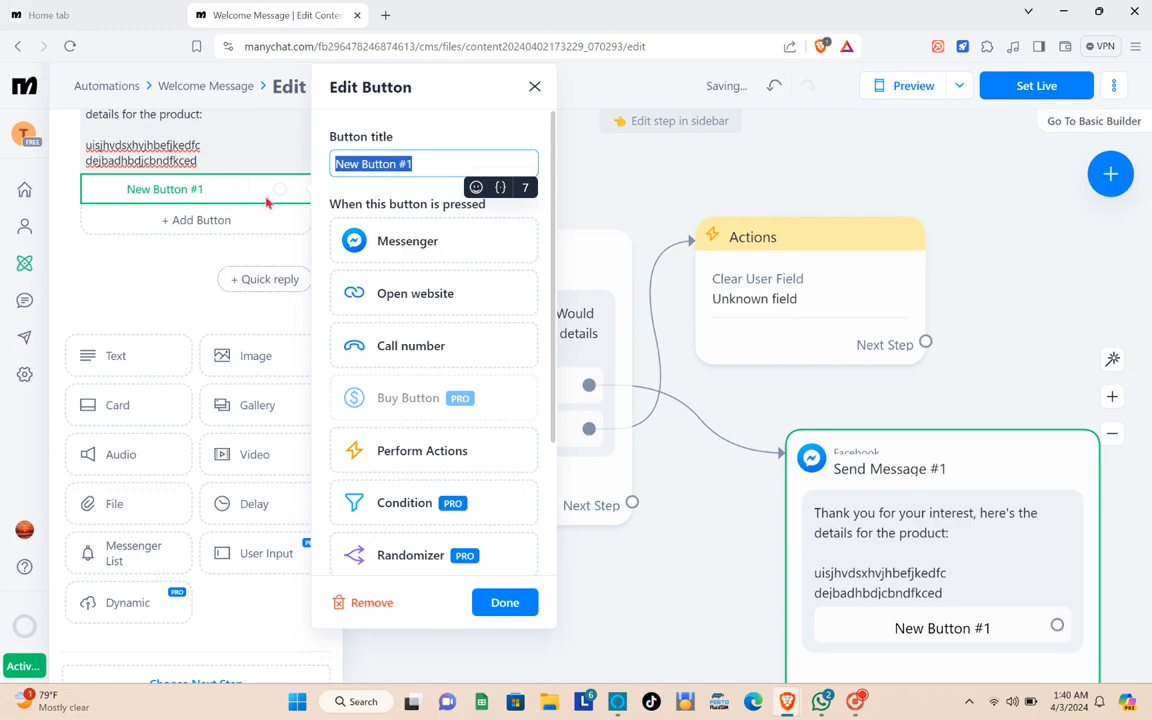
left_click(414, 293)
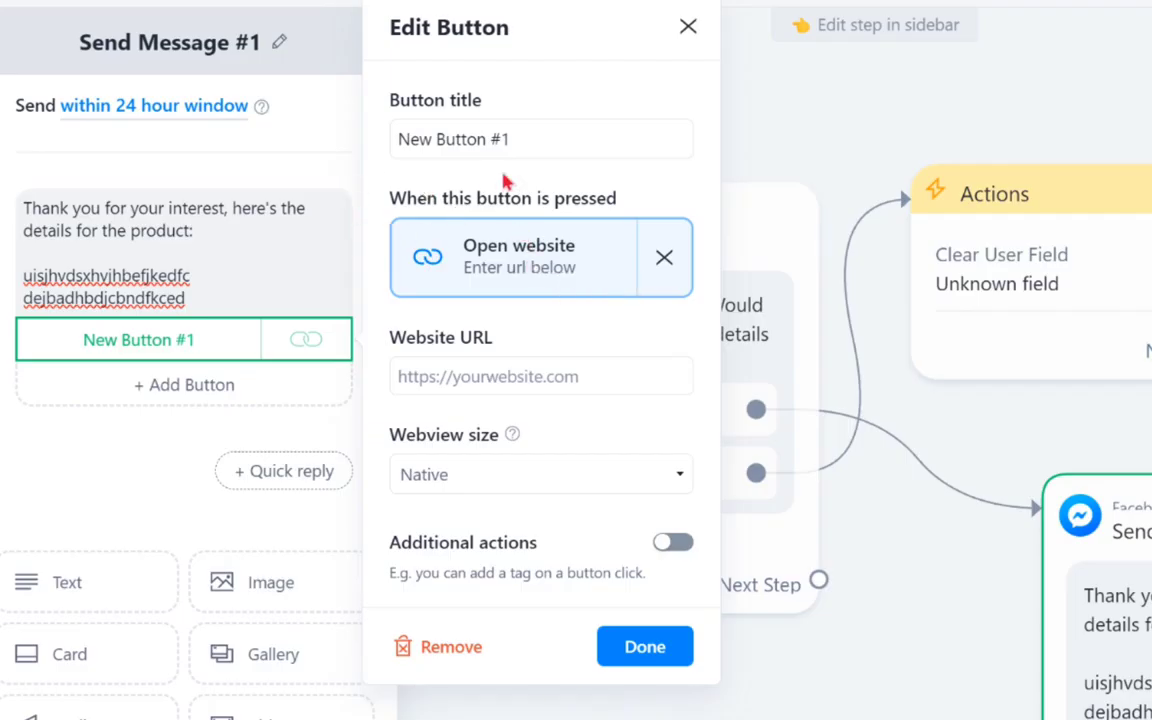
left_click_drag(522, 141, 425, 162)
type("CLICK HERE")
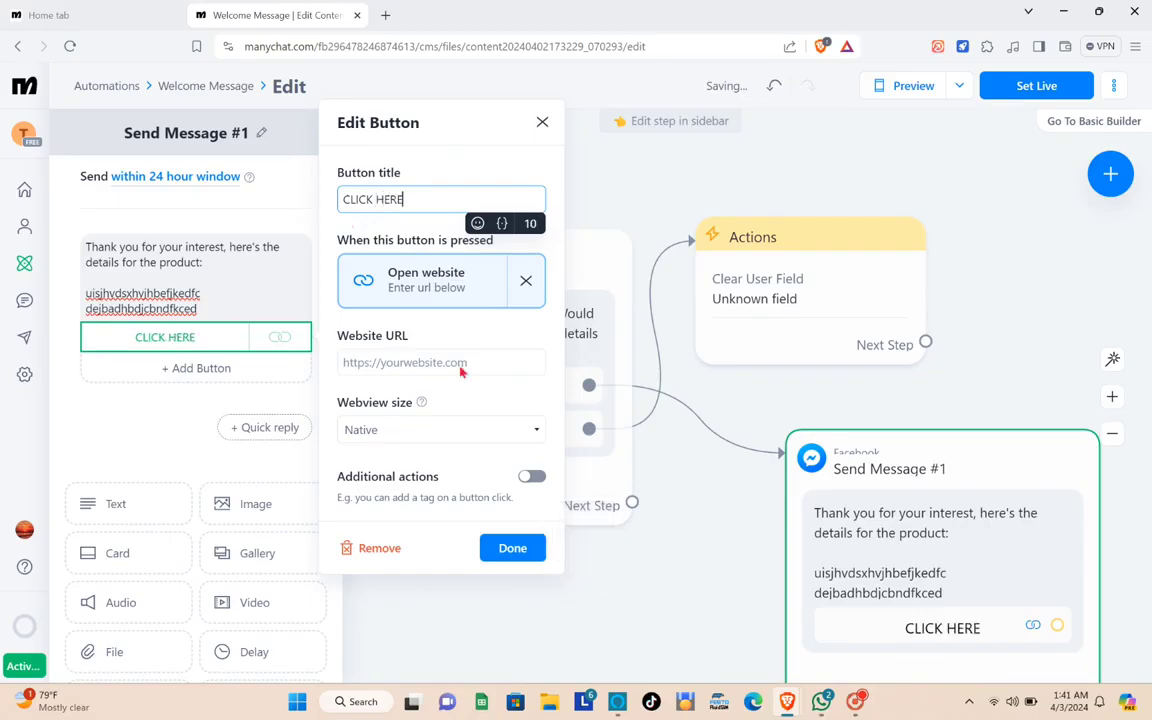
left_click(510, 545)
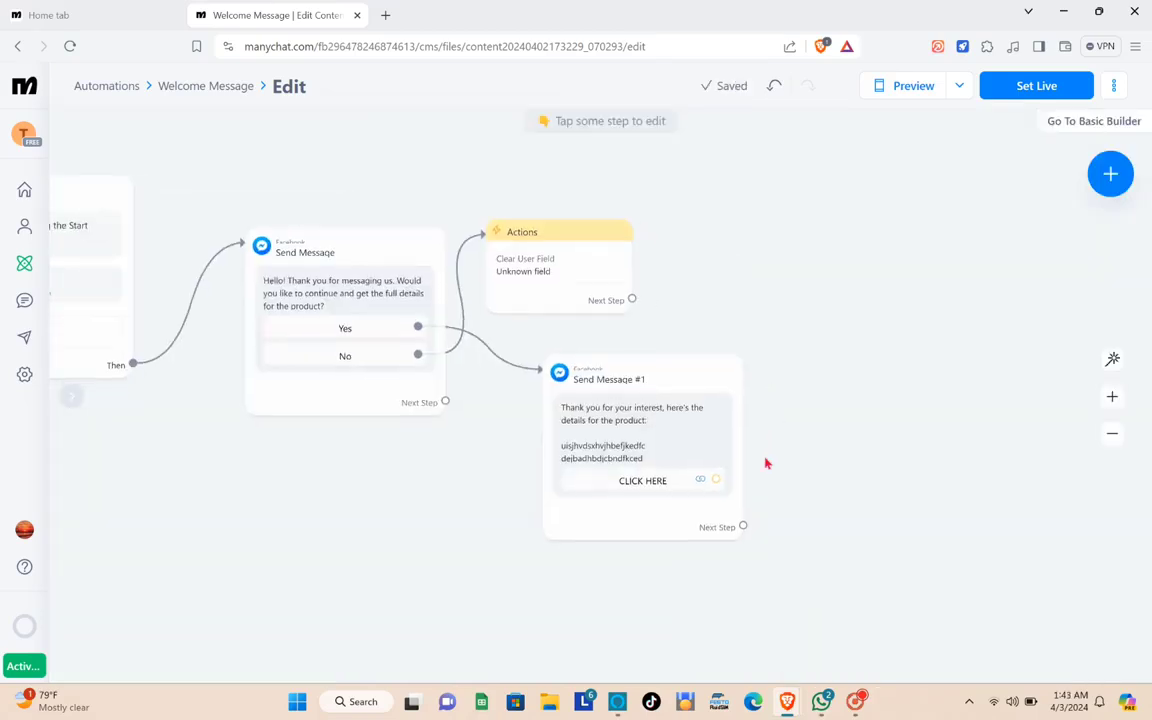
- Add a Messenger step after Send Message #1 reading 'Thank you so much !'
scroll(764, 480, "up", 4)
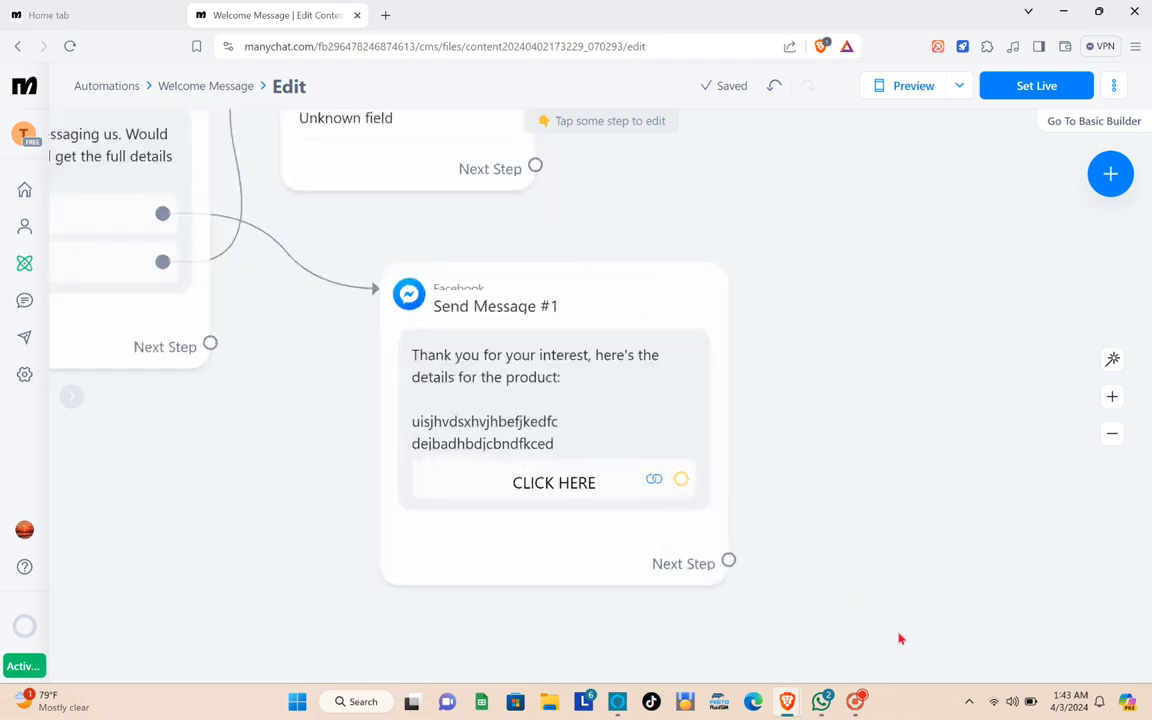
left_click_drag(728, 561, 787, 522)
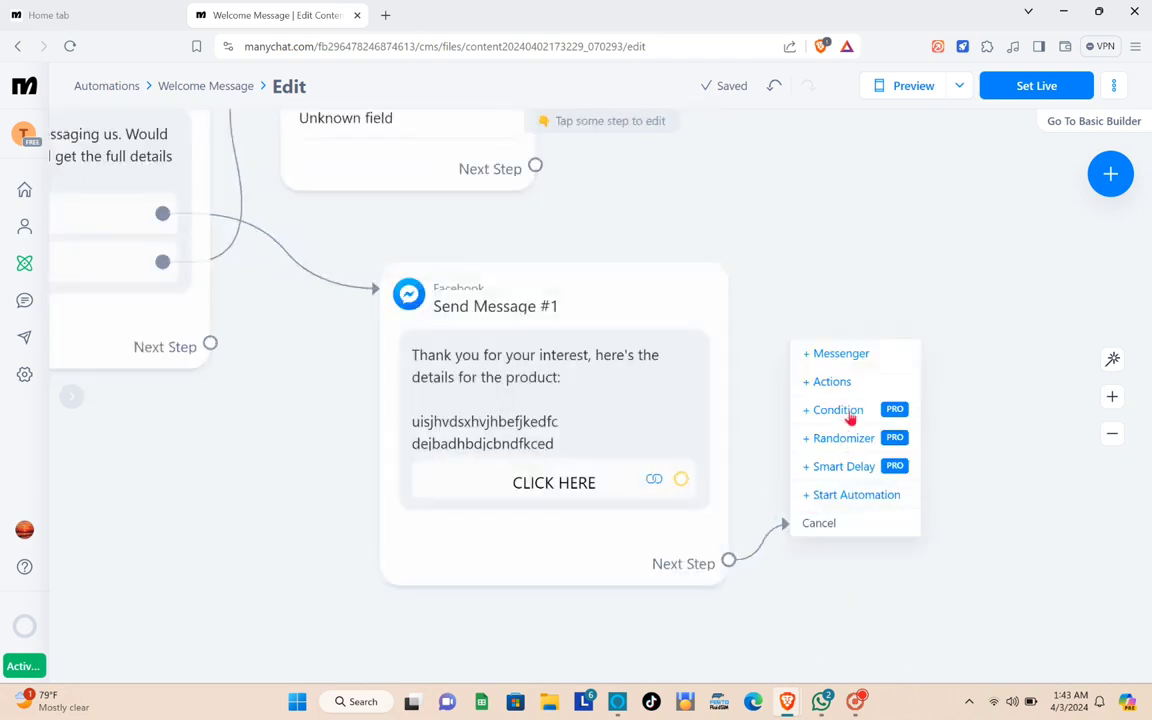
left_click(862, 356)
left_click(138, 250)
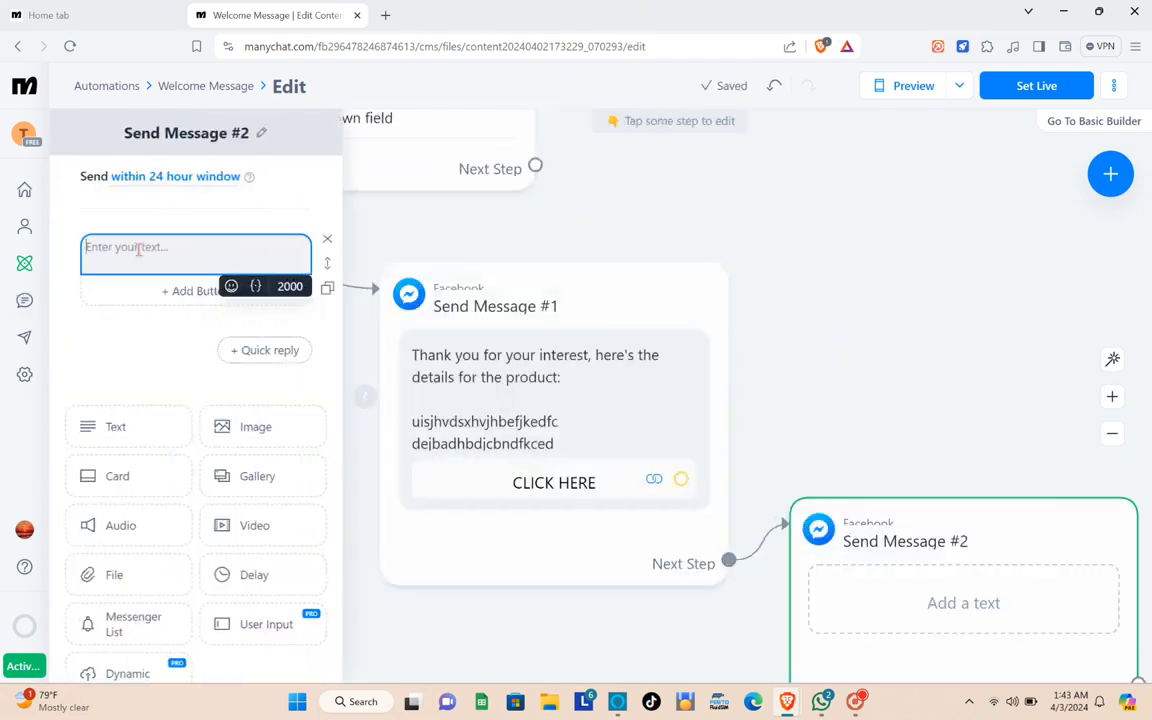
type("Thank y")
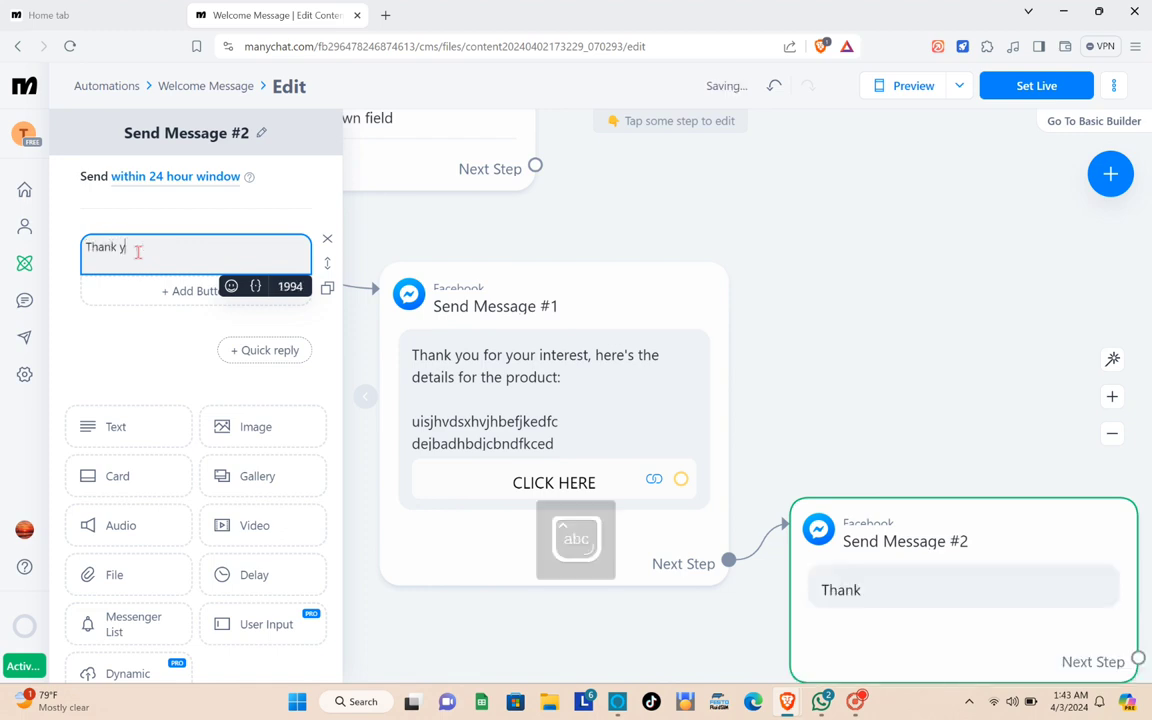
type("o")
type("u so much ")
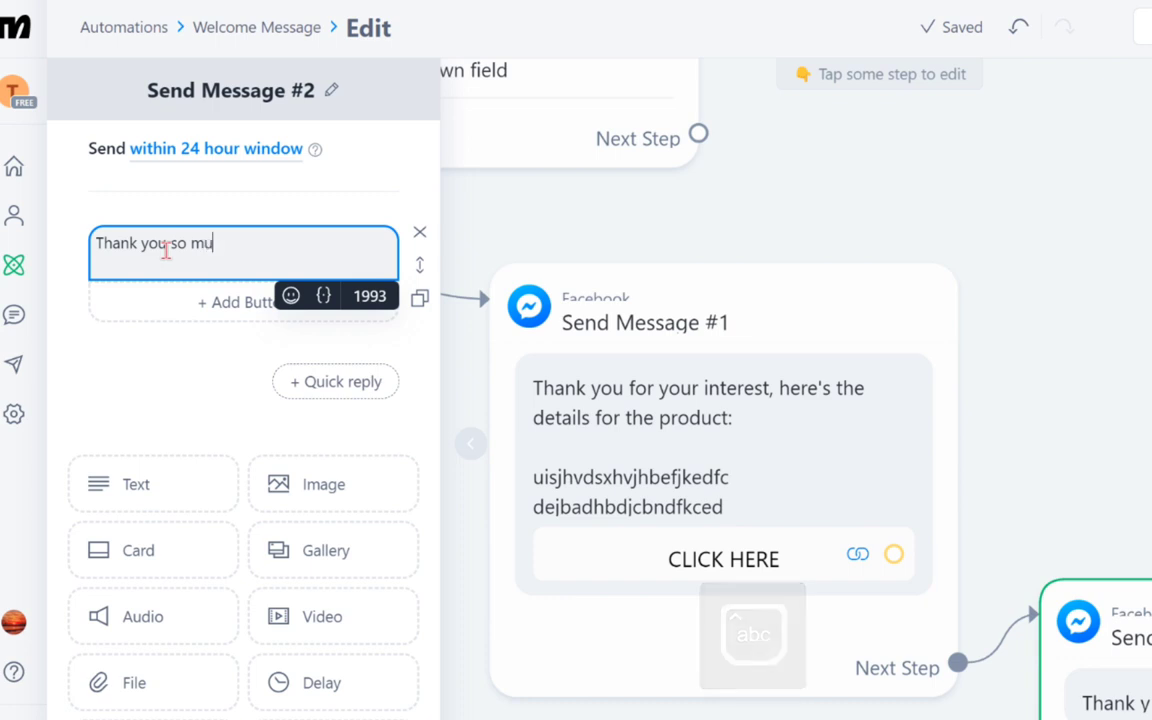
type("!")
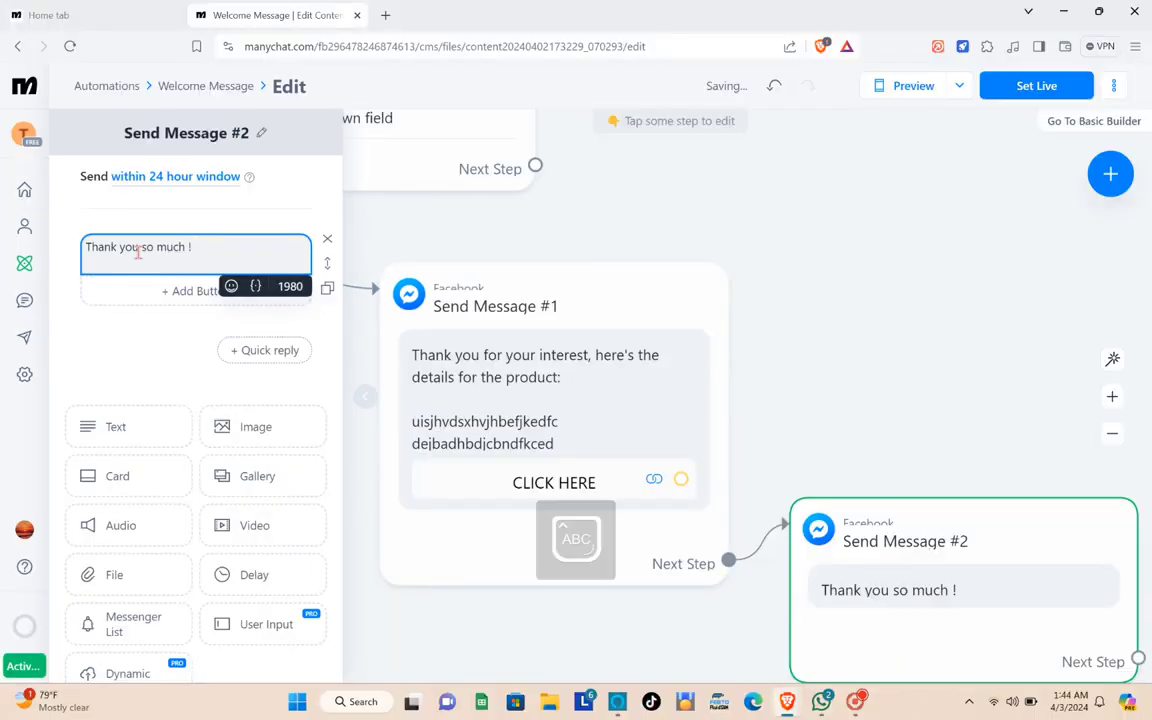
scroll(245, 265, "down", 2)
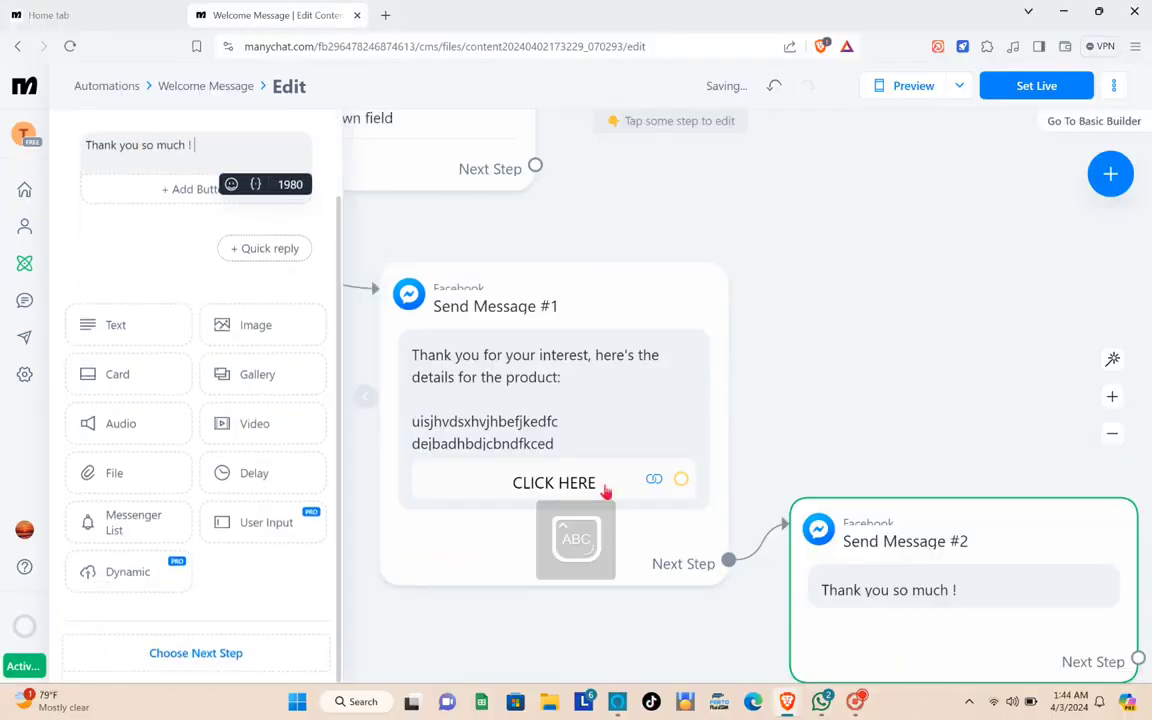
scroll(830, 508, "down", 3)
left_click_drag(955, 573, 948, 575)
scroll(930, 560, "down", 1)
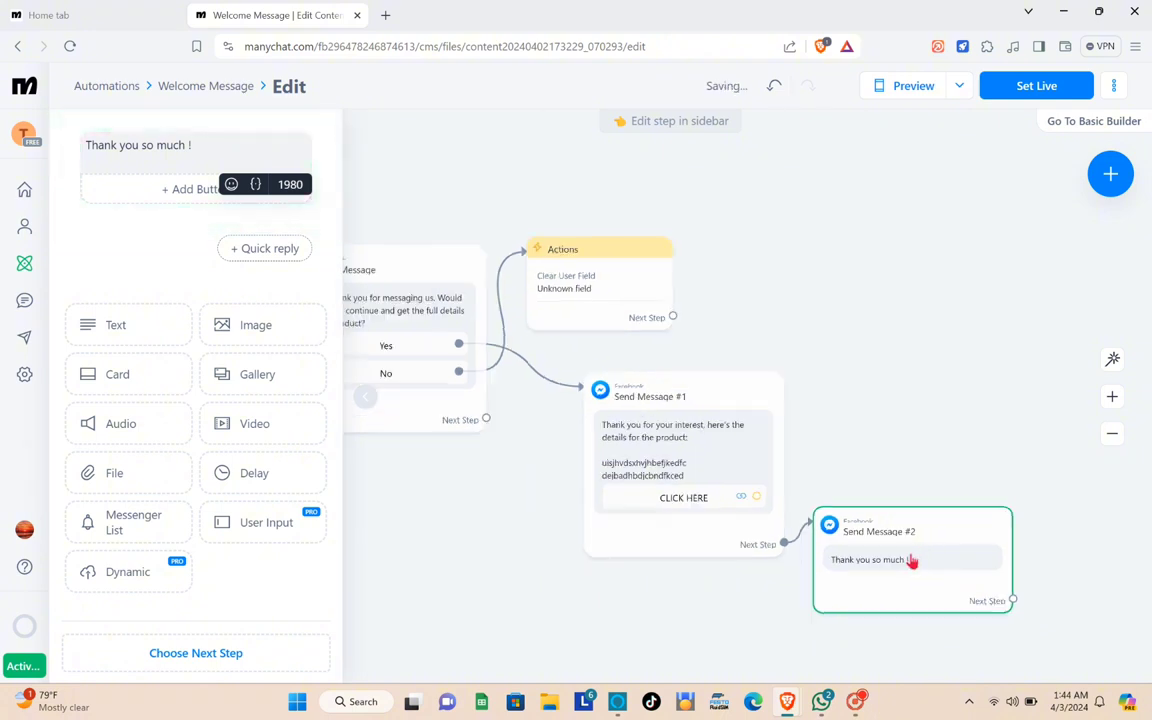
scroll(938, 565, "down", 1)
scroll(944, 570, "up", 1)
scroll(944, 567, "up", 2)
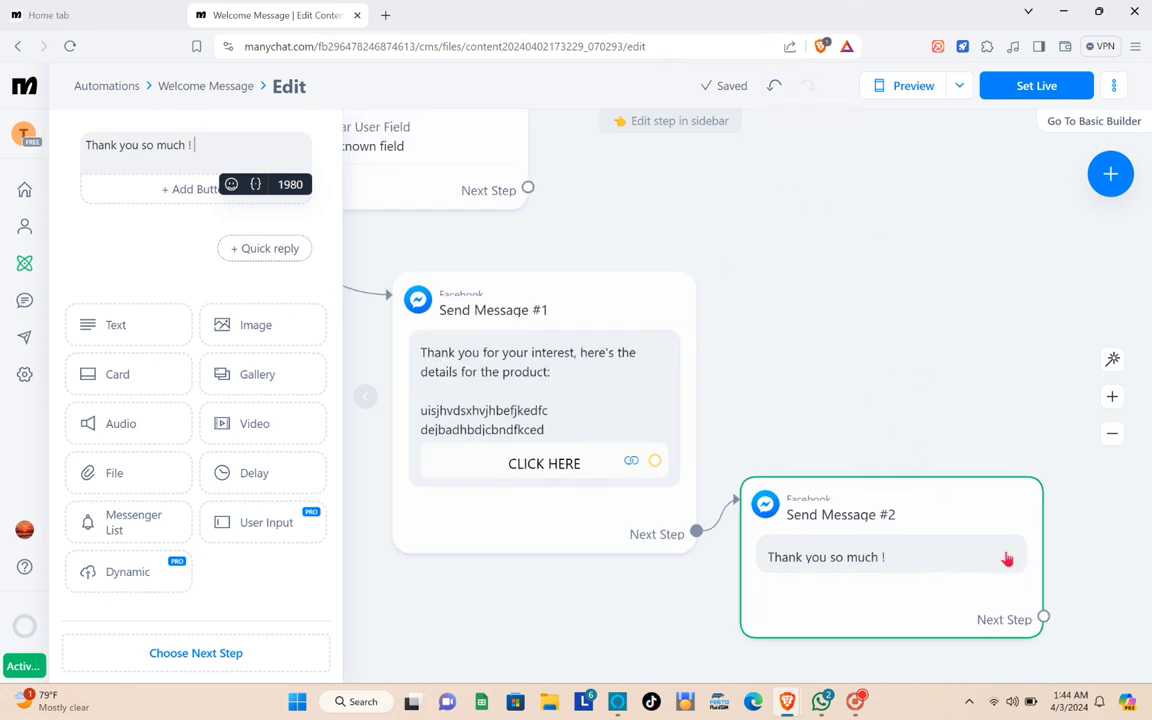
- Close the editor and pan across the flow from the triggers to Send Message #2
left_click(863, 346)
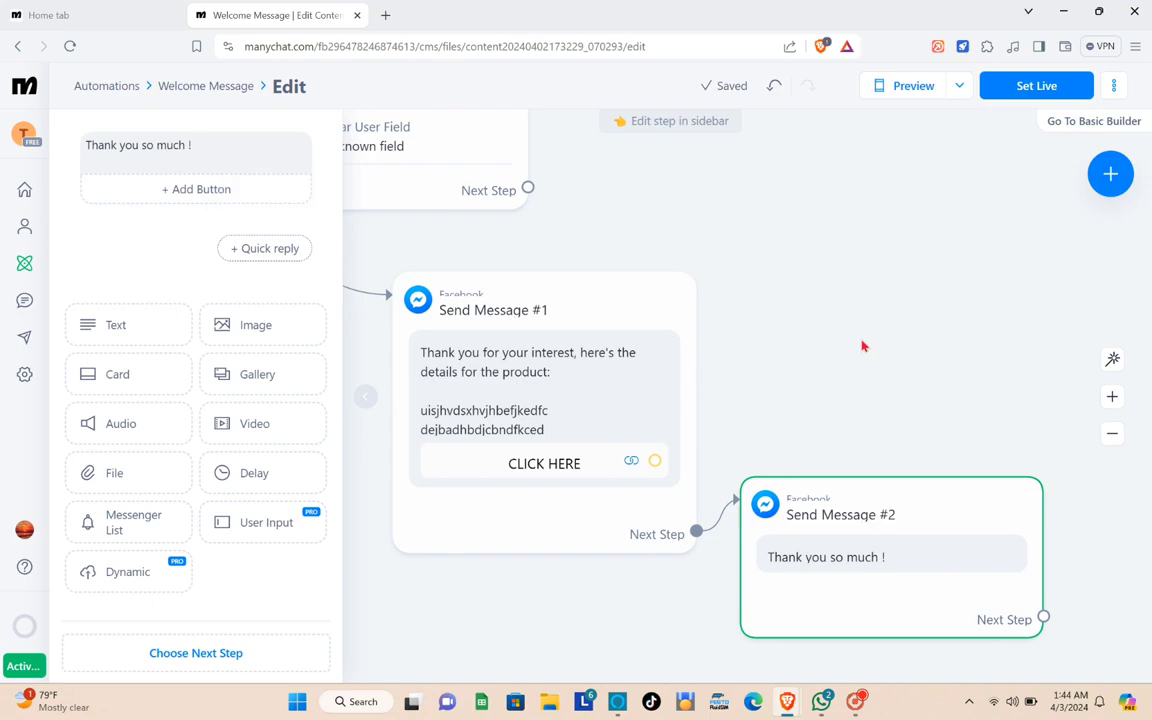
scroll(1025, 516, "down", 1)
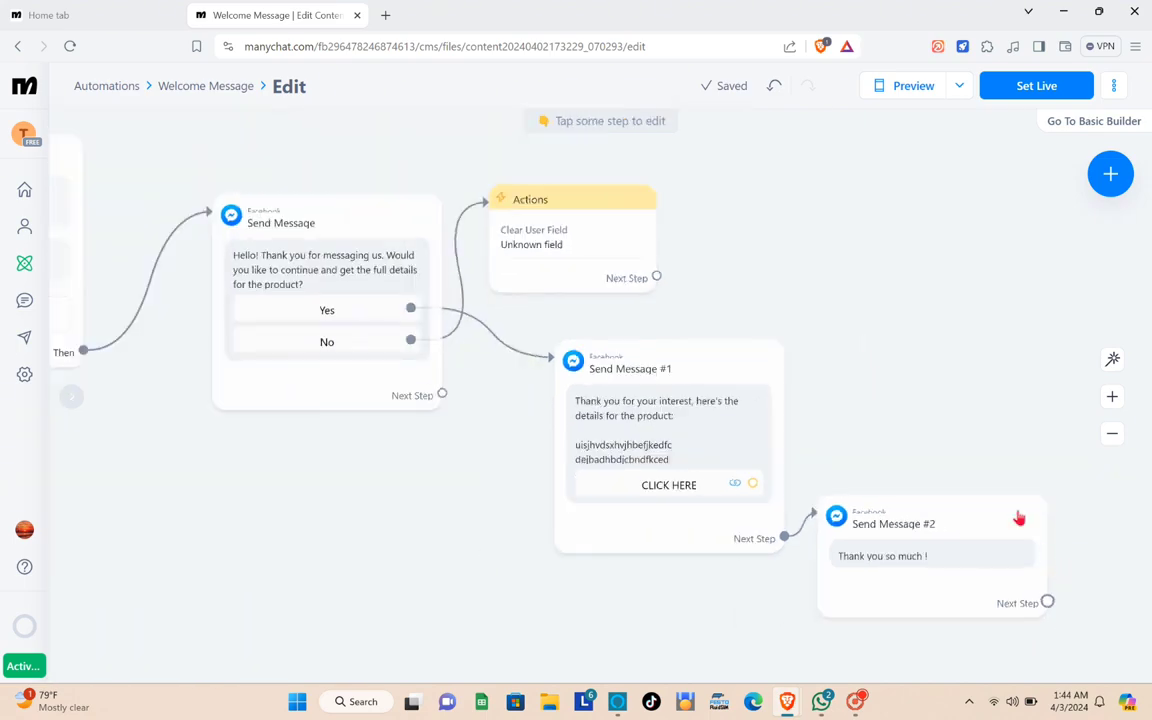
scroll(1028, 430, "up", 3)
scroll(1050, 533, "down", 3)
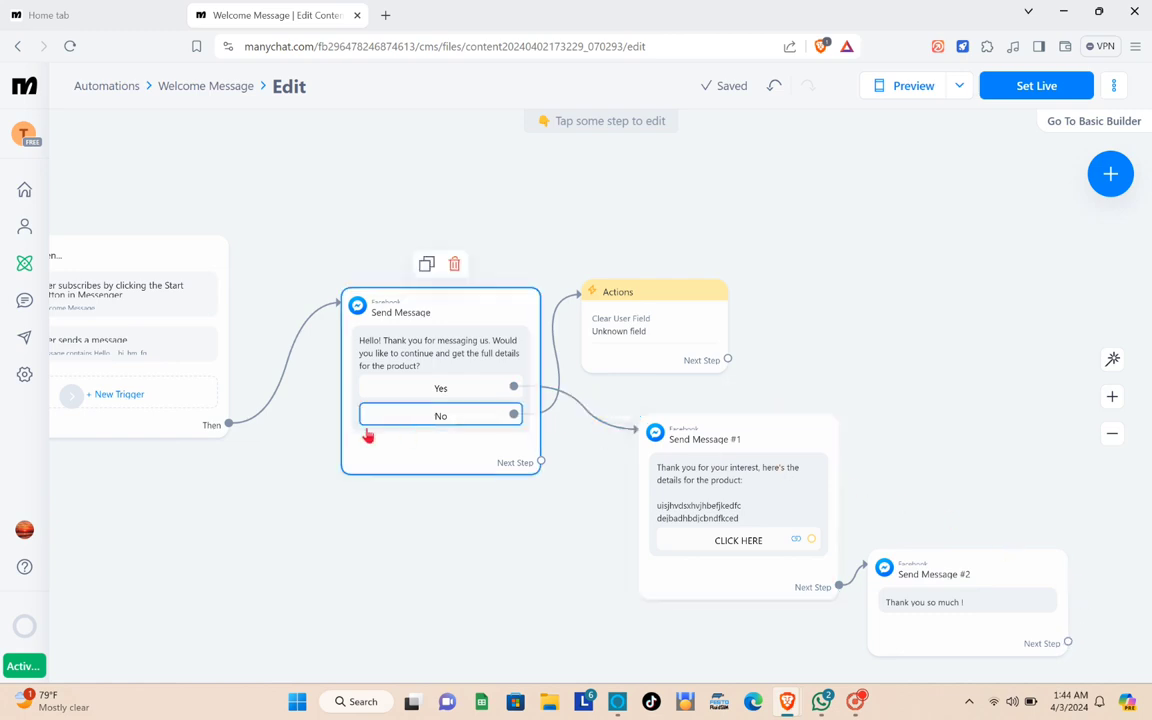
scroll(160, 239, "down", 3)
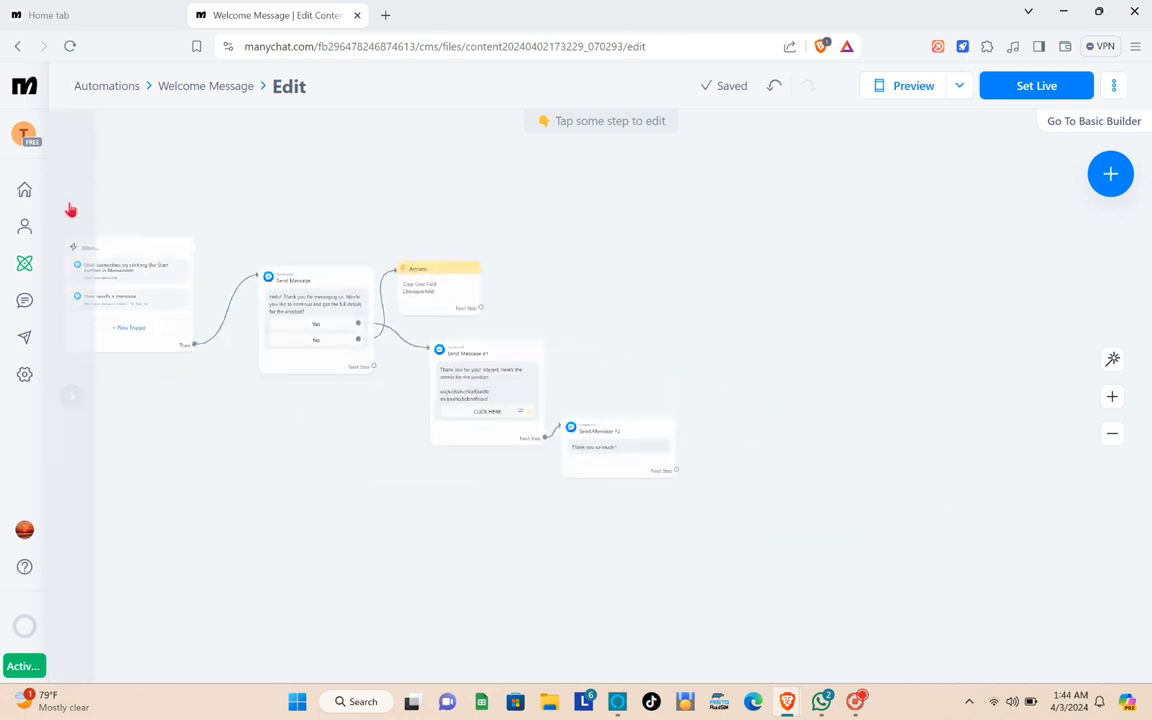
scroll(70, 210, "up", 1)
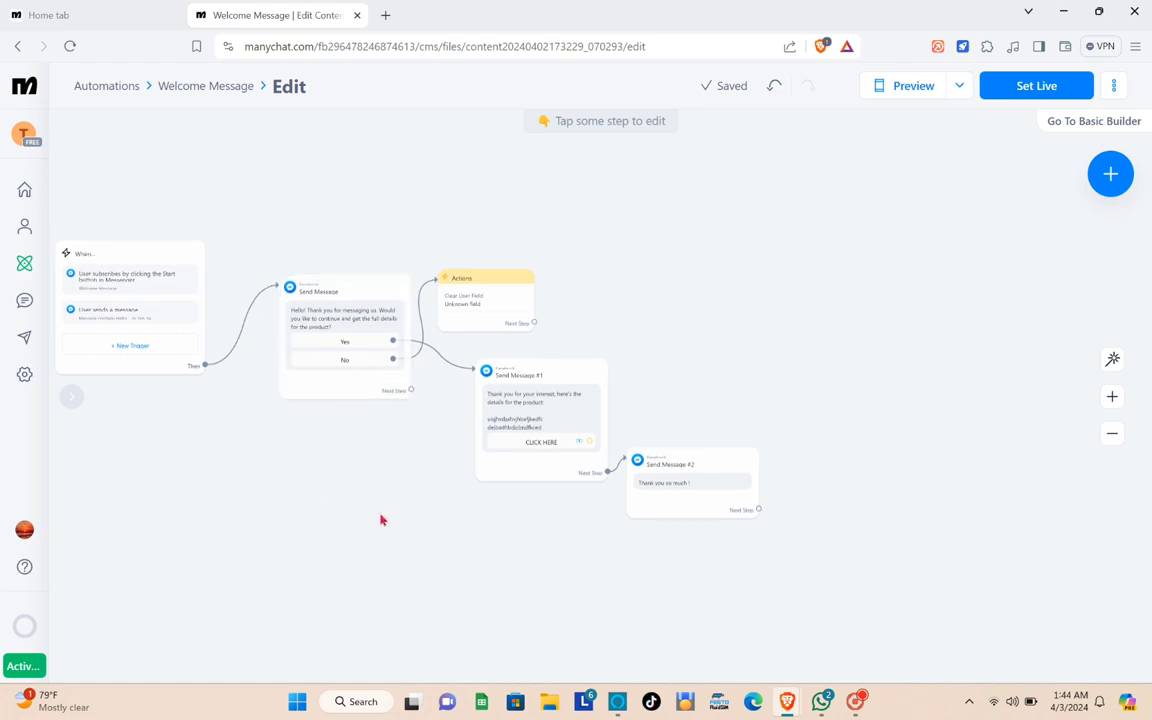
left_click_drag(380, 519, 555, 517)
scroll(275, 267, "up", 2)
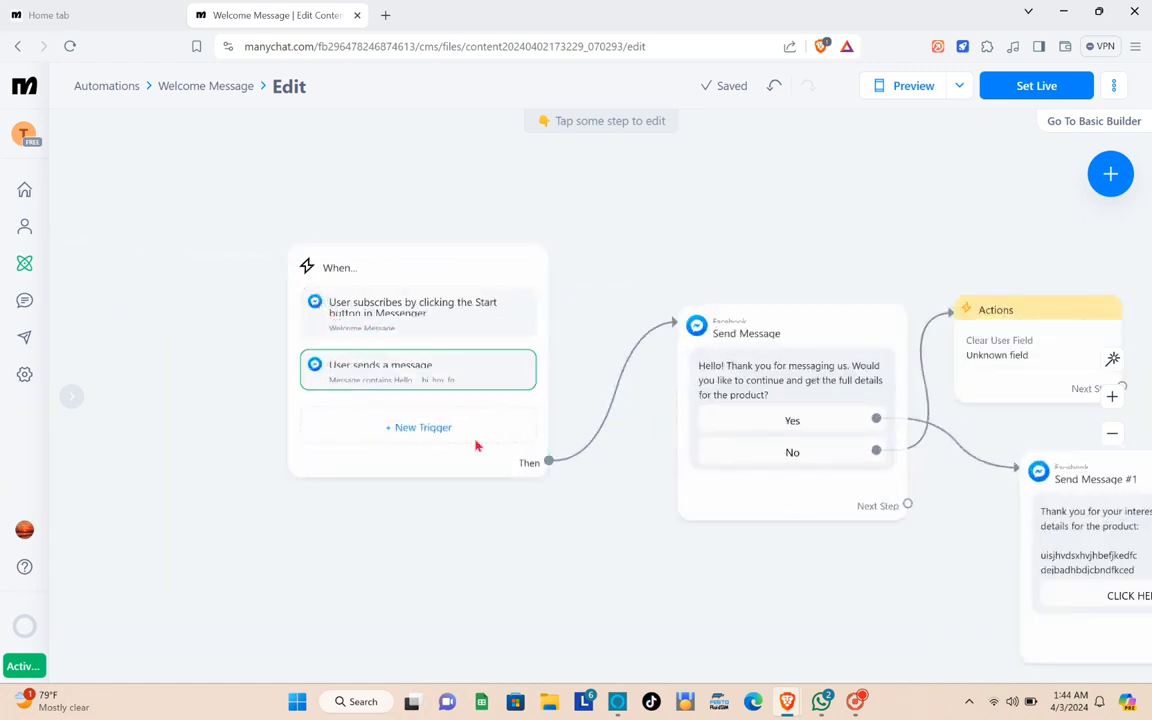
left_click_drag(646, 561, 482, 522)
left_click_drag(659, 571, 618, 380)
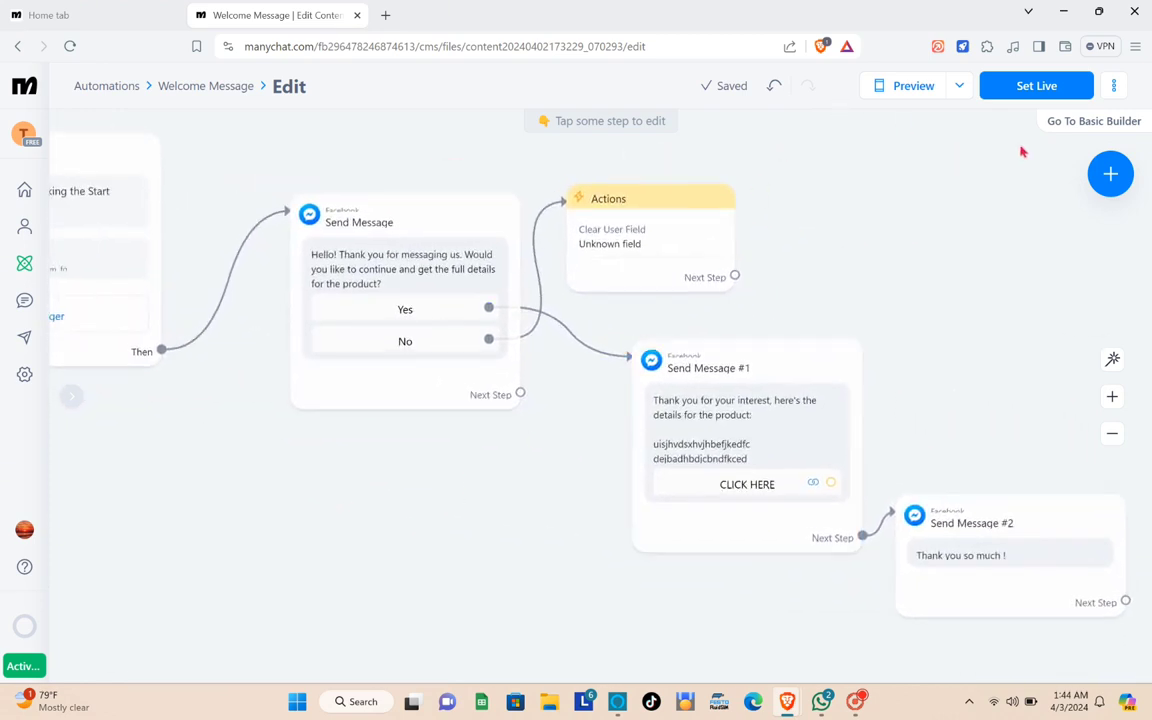
left_click(1036, 87)
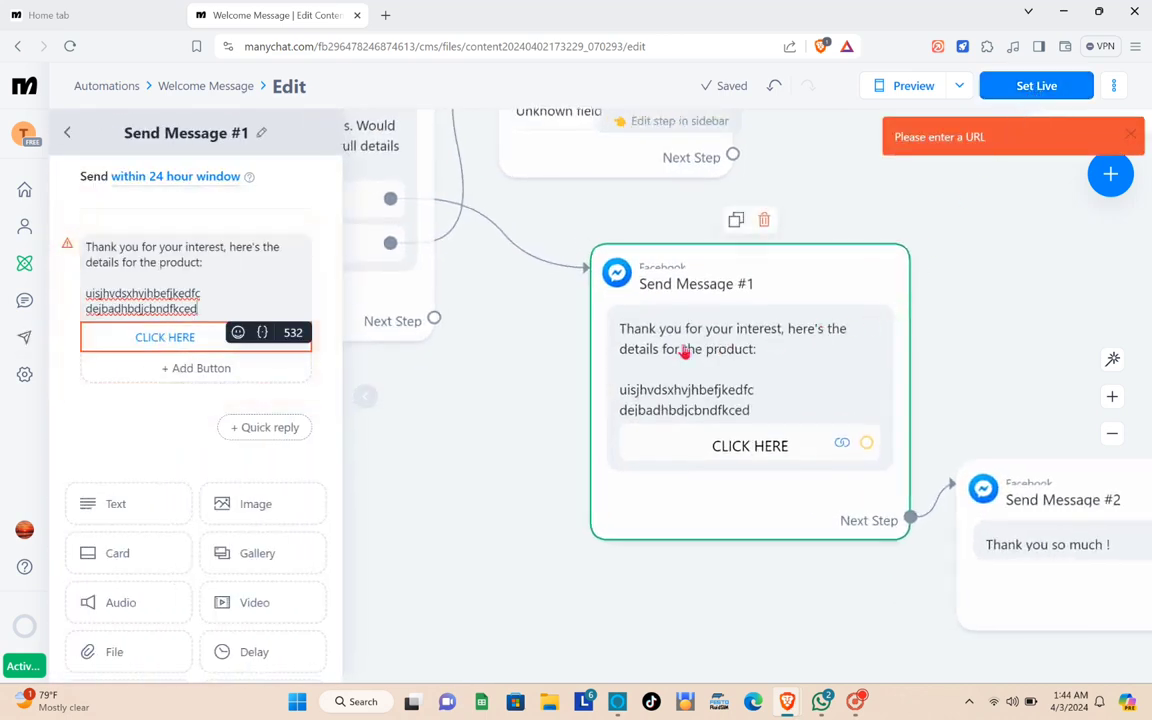
left_click(197, 344)
left_click(450, 364)
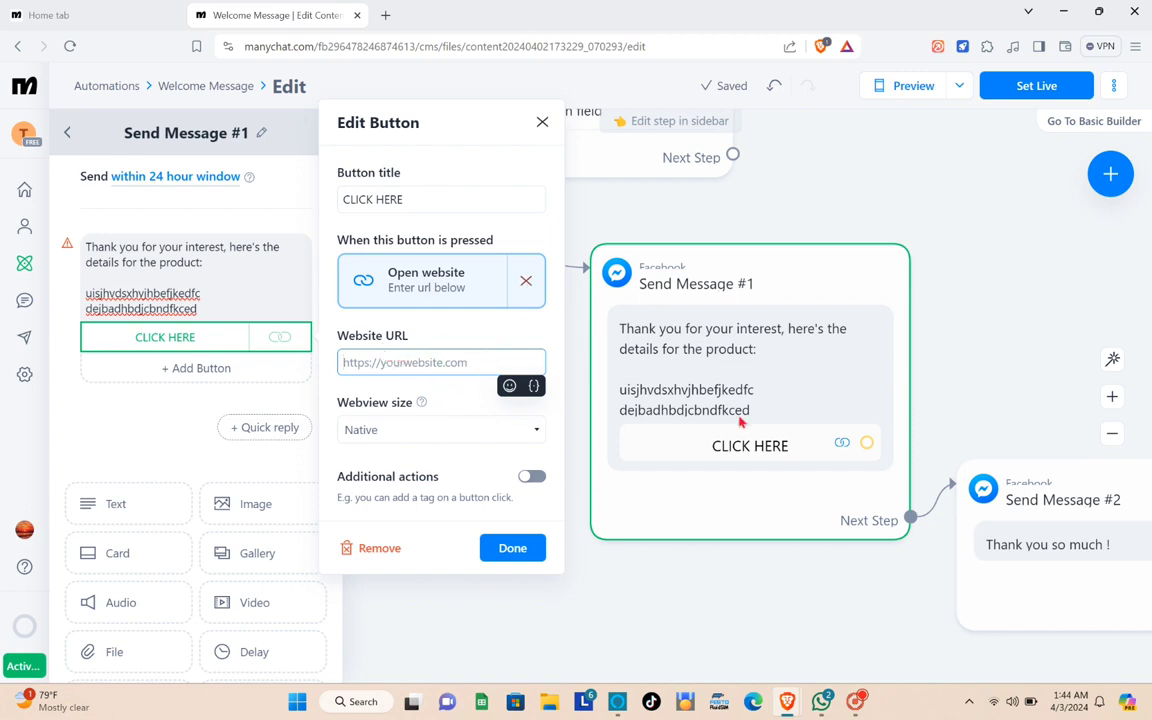
left_click(837, 607)
scroll(296, 244, "down", 5)
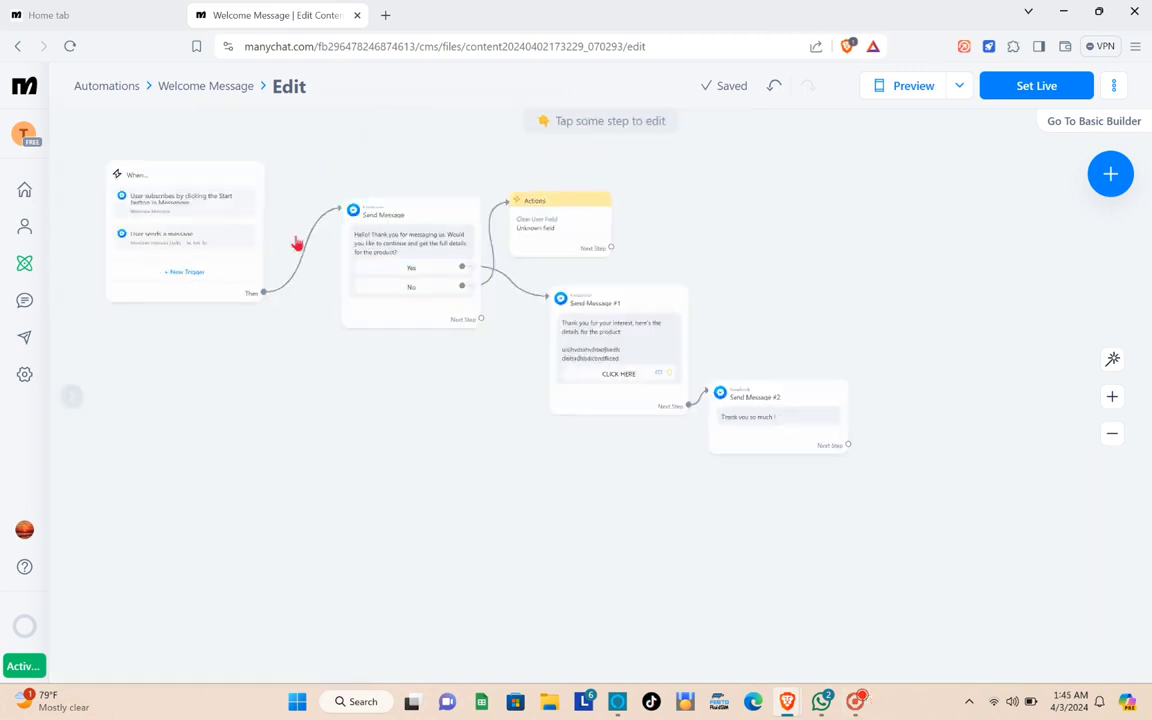
scroll(85, 172, "down", 2)
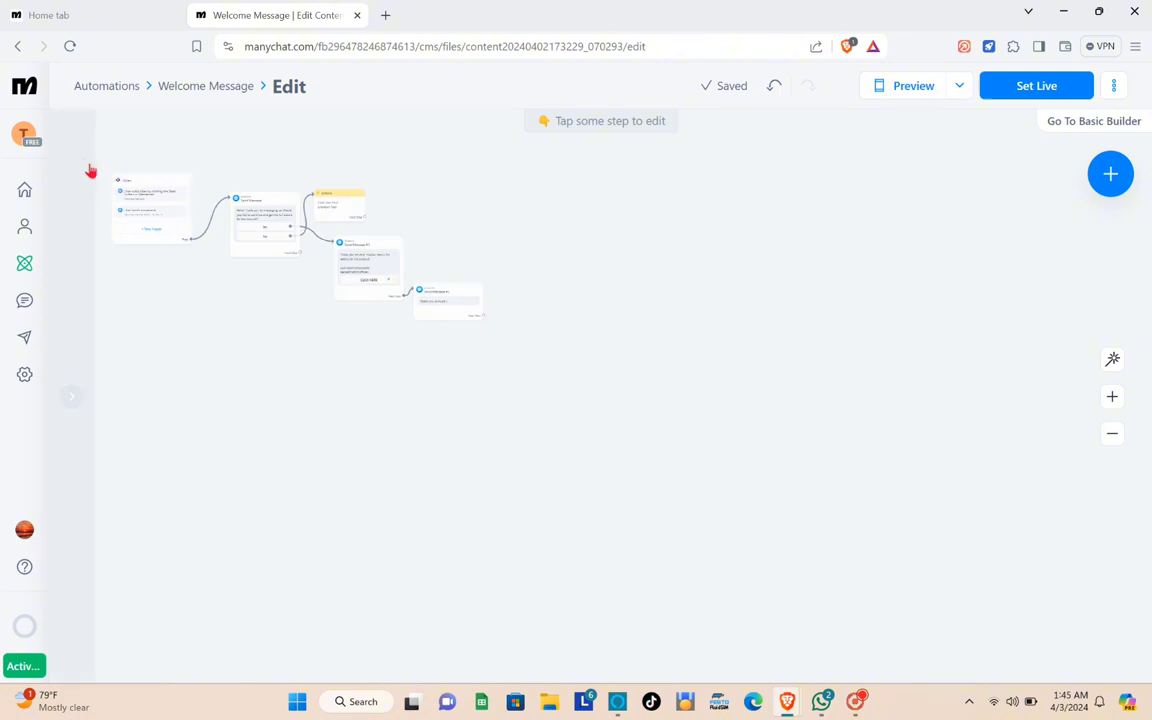
left_click_drag(139, 332, 322, 488)
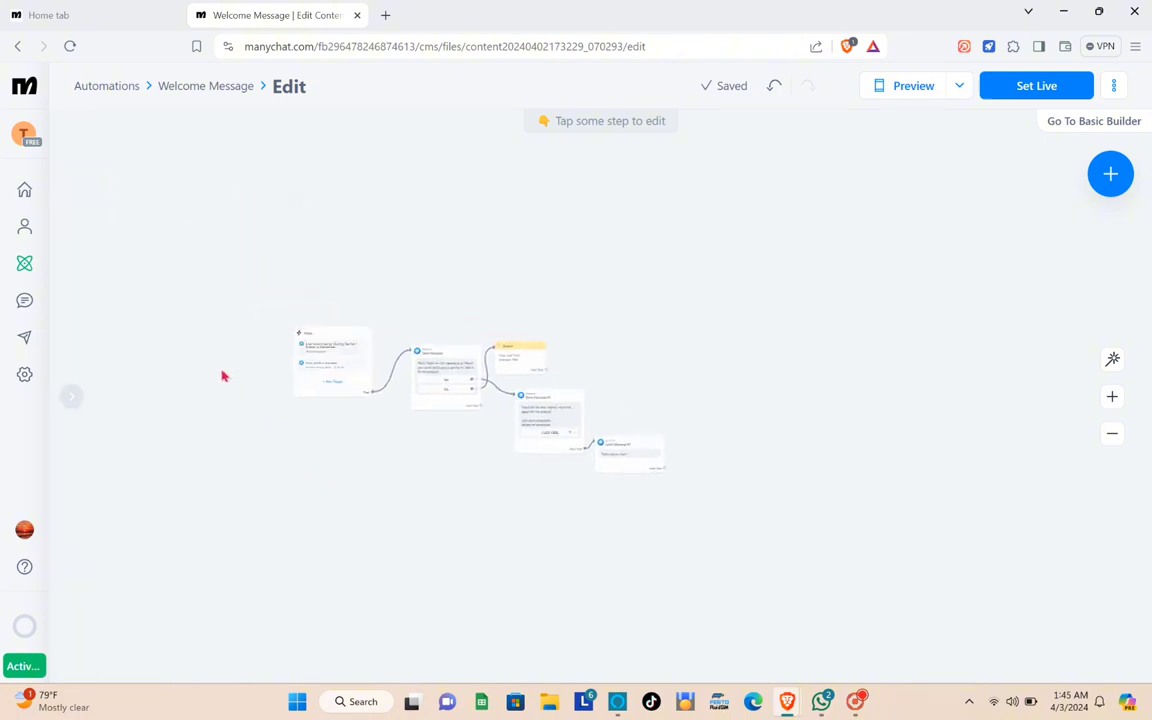
scroll(230, 375, "up", 5)
scroll(450, 162, "up", 2)
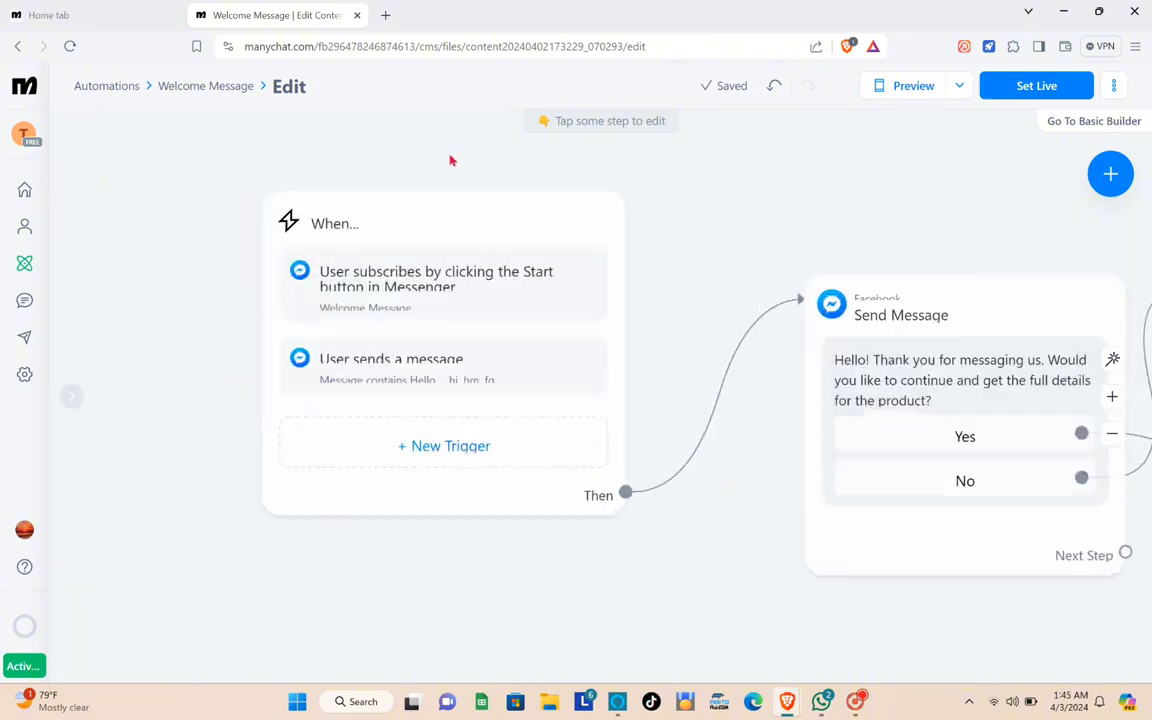
scroll(450, 160, "up", 1)
left_click_drag(753, 638, 262, 505)
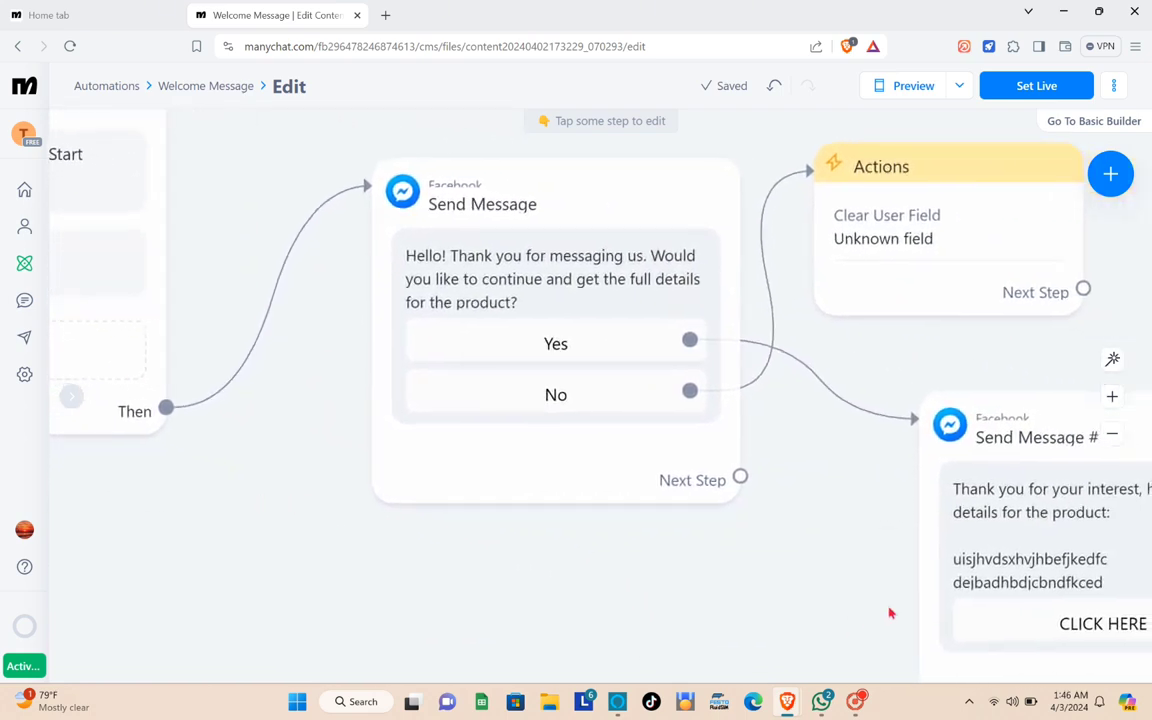
left_click_drag(820, 612, 298, 445)
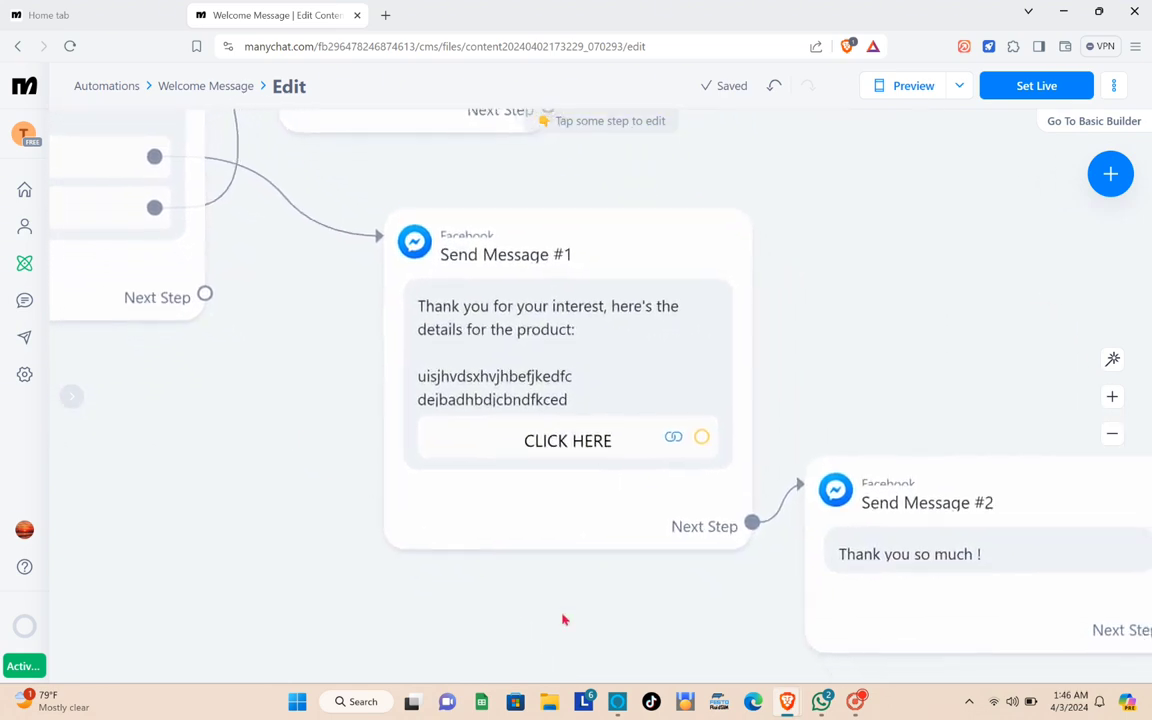
left_click_drag(613, 615, 449, 553)
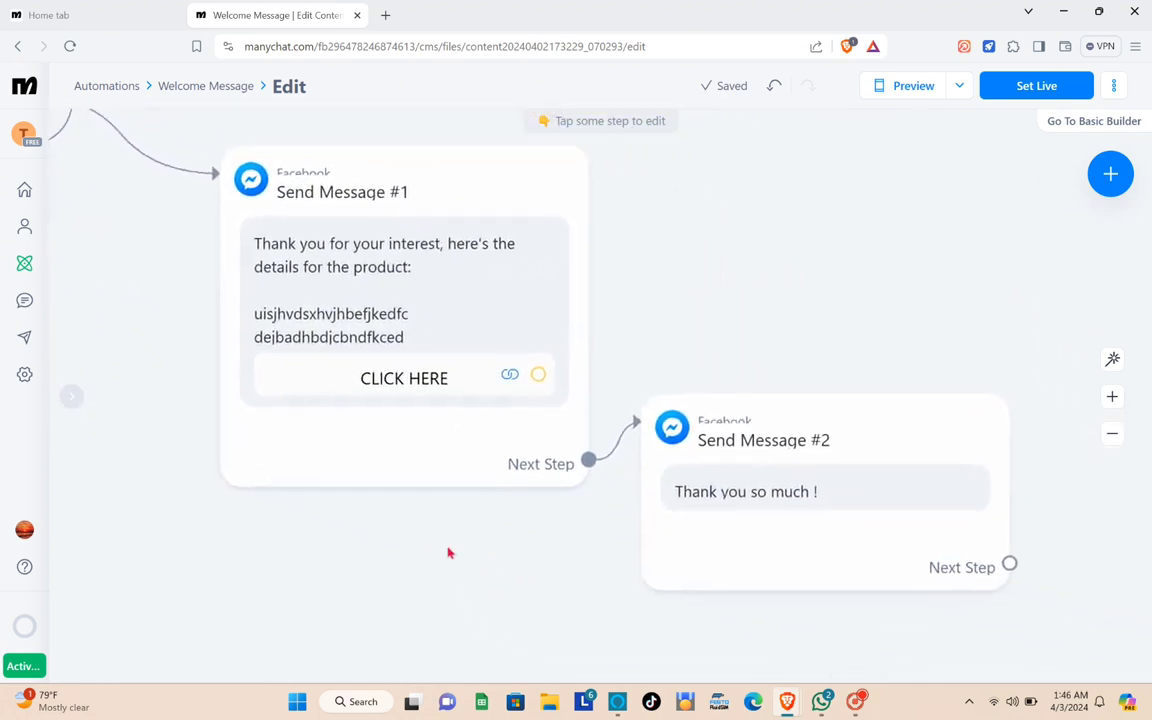
scroll(449, 553, "down", 4)
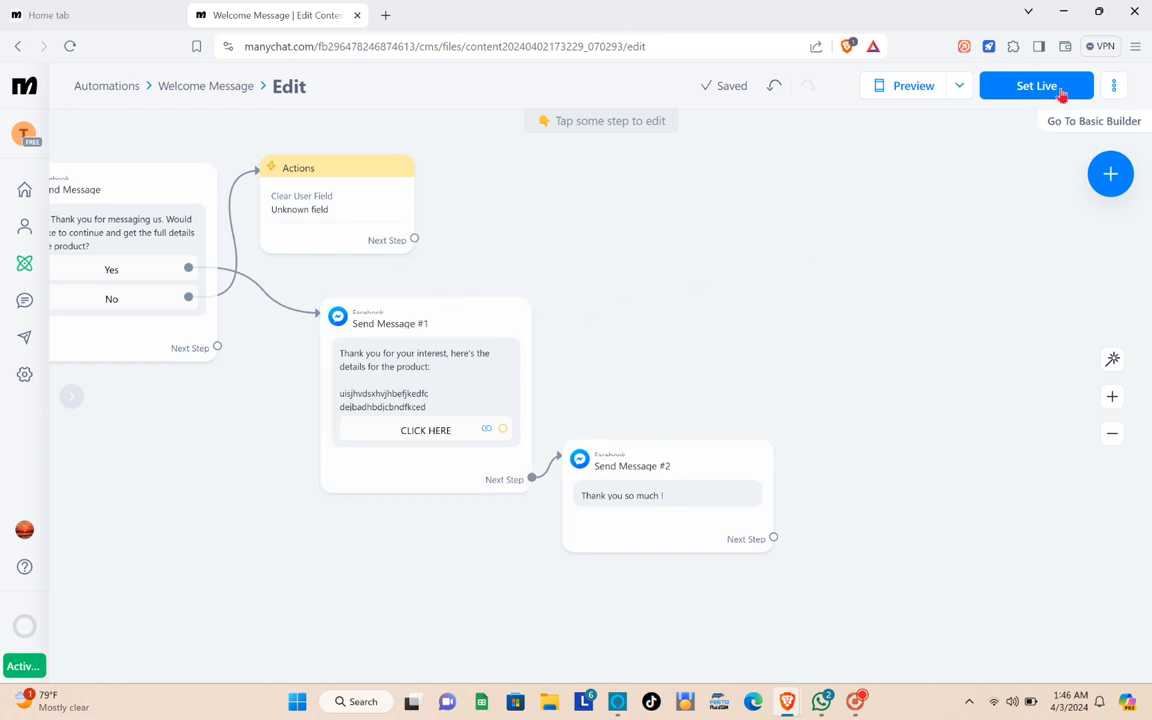
- Set the welcome flow live and bring up the mirrored phone Messenger chat
left_click(1000, 88)
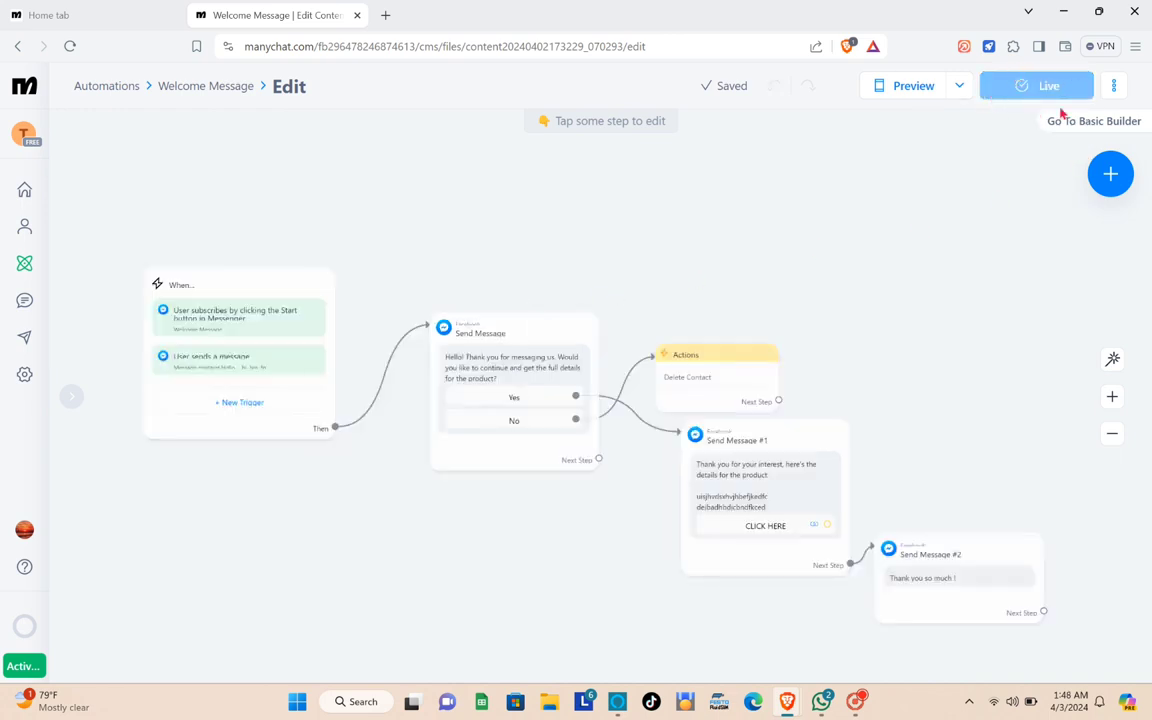
left_click(858, 702)
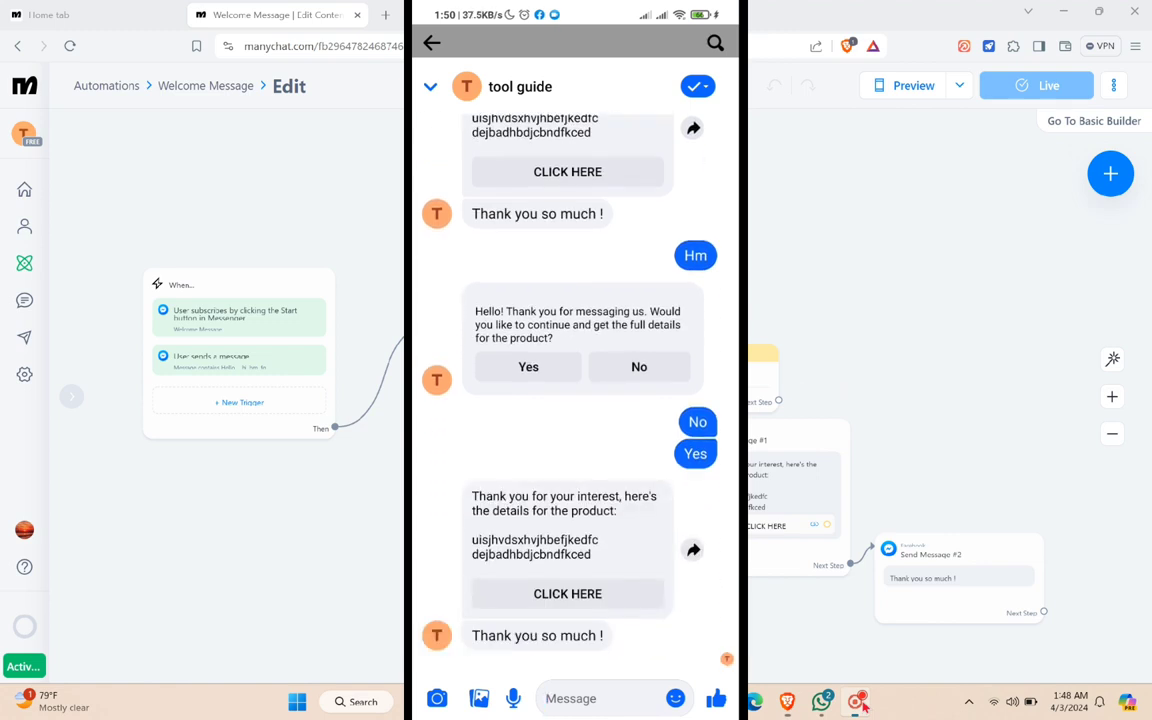
- Scroll the phone chat to check the welcome question, product details and 'Thank you so much !' replies
scroll(507, 579, "up", 2)
scroll(507, 579, "down", 2)
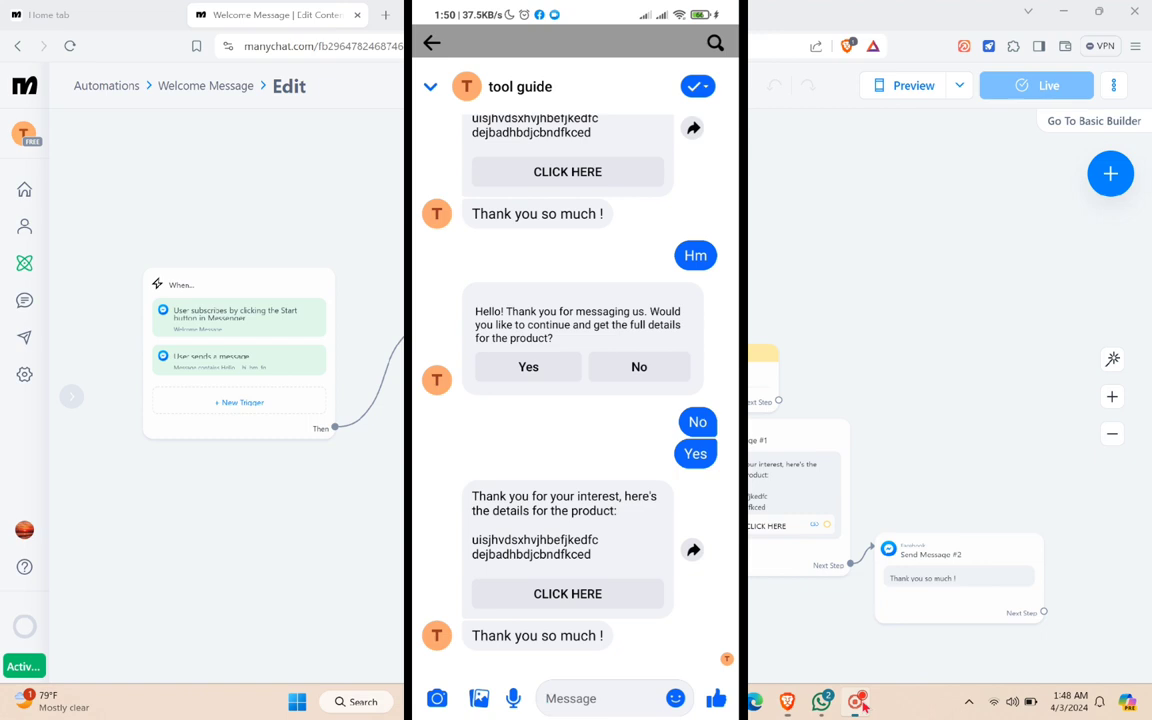